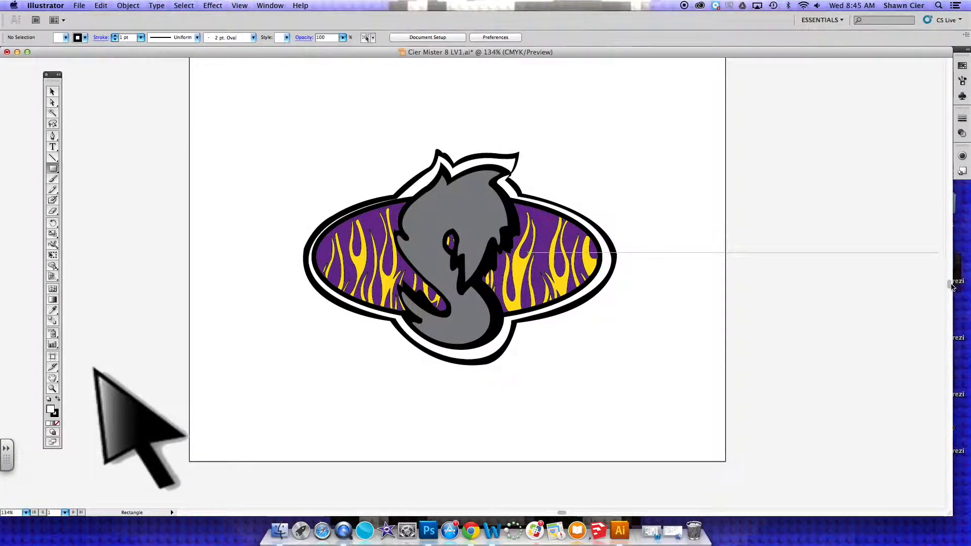
# Duplicate the complete logo above and to the right of the original, and delete the copy.
pyautogui.scroll(3, 952, 278)
pyautogui.scroll(5, 952, 278)
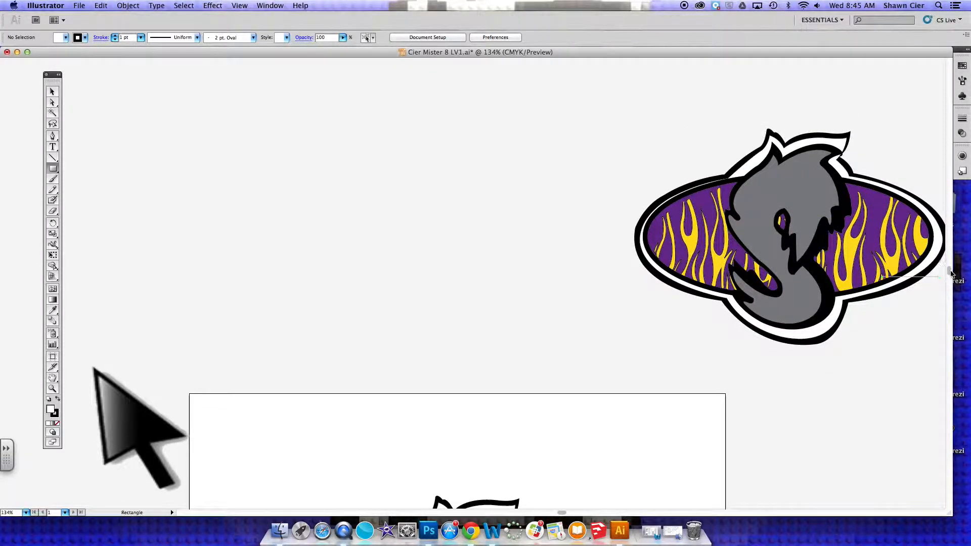
pyautogui.scroll(-5, 950, 273)
pyautogui.click(53, 93)
pyautogui.moveTo(265, 228)
pyautogui.mouseDown()
pyautogui.moveTo(284, 366)
pyautogui.moveTo(649, 493)
pyautogui.mouseUp()
pyautogui.moveTo(580, 392); pyautogui.dragTo(798, 223)
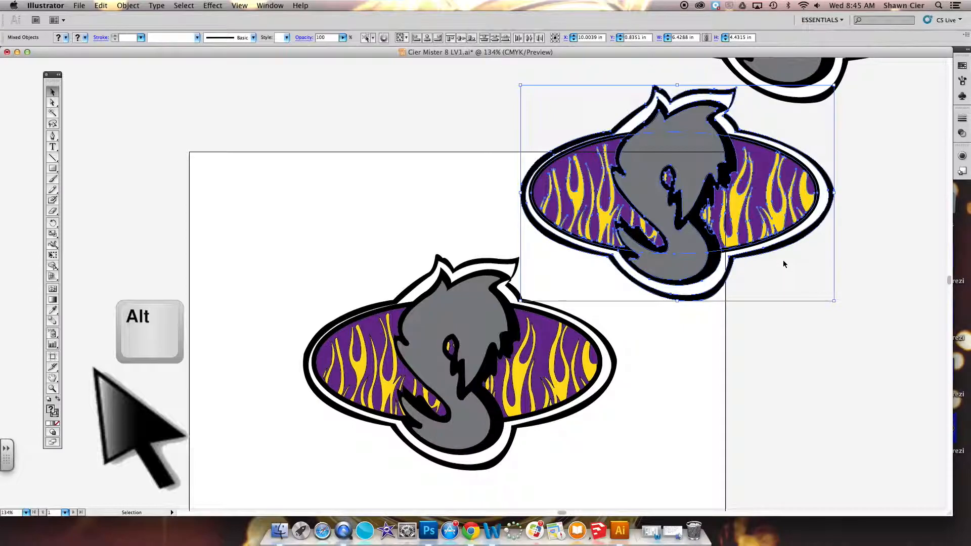
pyautogui.press('Delete')
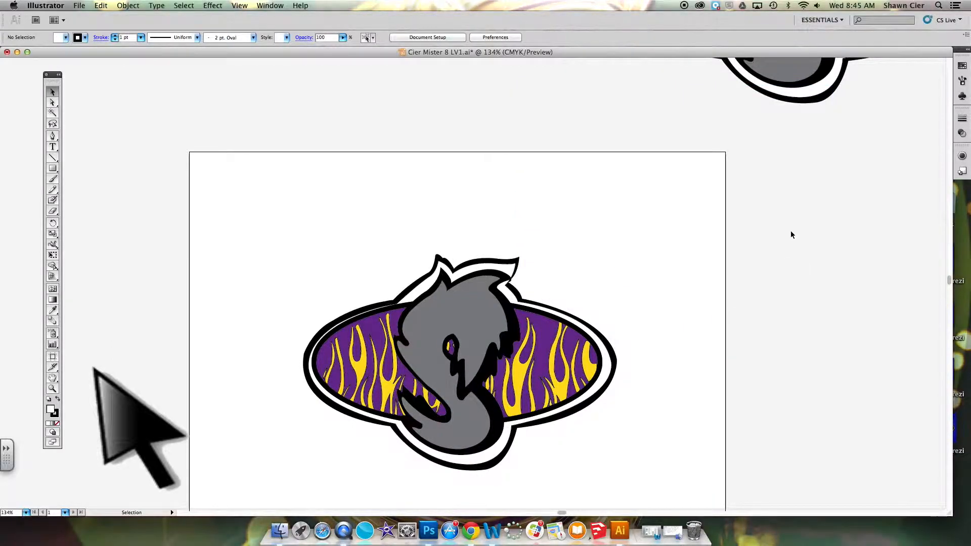
# Move the complete logo off the artboard into the empty area beside its right edge, and deselect it.
pyautogui.moveTo(949, 282); pyautogui.dragTo(948, 286)
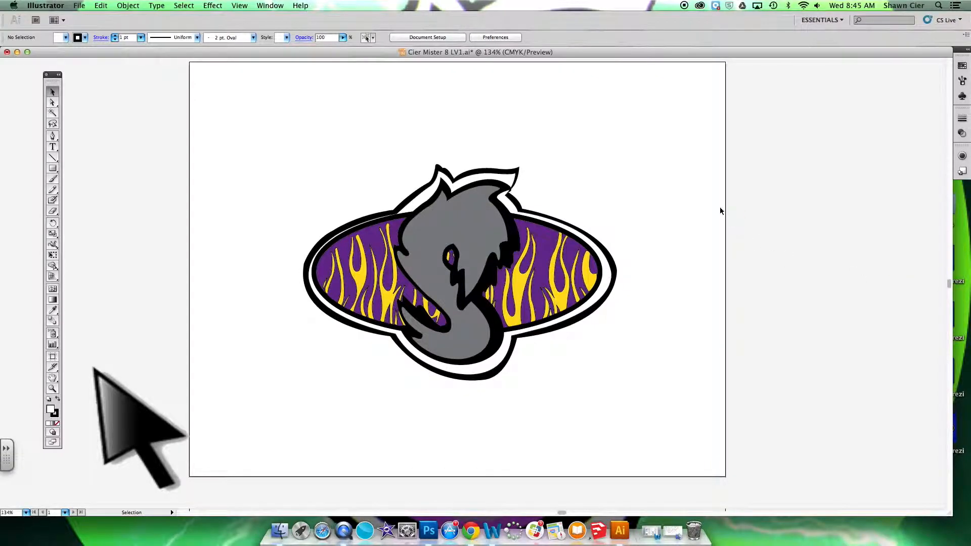
pyautogui.moveTo(668, 148); pyautogui.dragTo(258, 395)
pyautogui.moveTo(313, 302); pyautogui.dragTo(758, 308)
pyautogui.moveTo(557, 513); pyautogui.dragTo(572, 513)
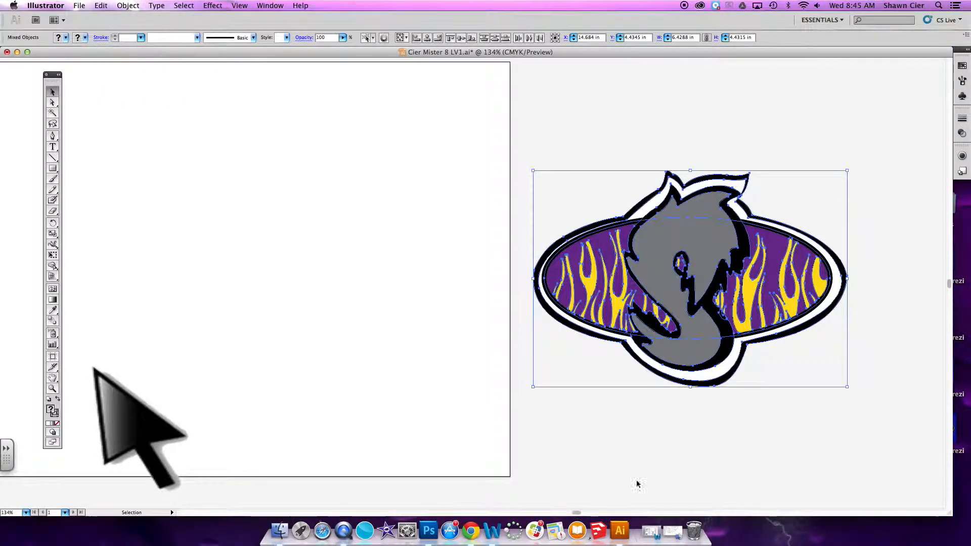
pyautogui.click(696, 461)
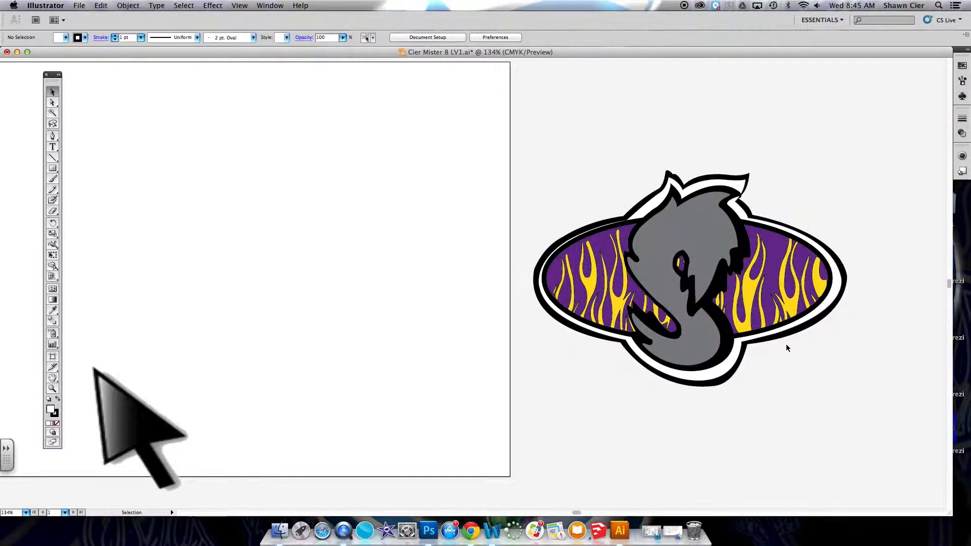
# Ungroup the complete logo beside the artboard and deselect its parts.
pyautogui.moveTo(751, 409); pyautogui.dragTo(770, 414)
pyautogui.moveTo(710, 377); pyautogui.dragTo(516, 152)
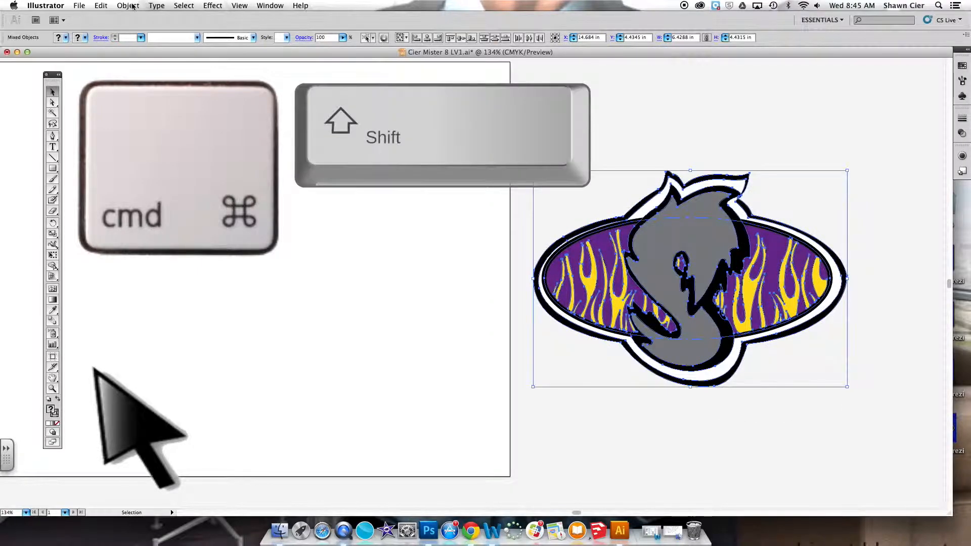
pyautogui.press('super+shift+g')
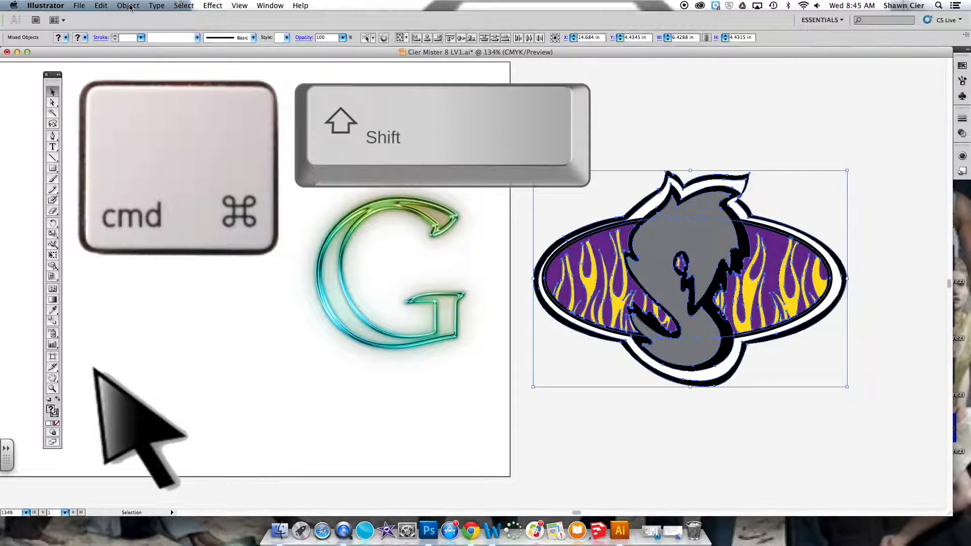
pyautogui.click(128, 6)
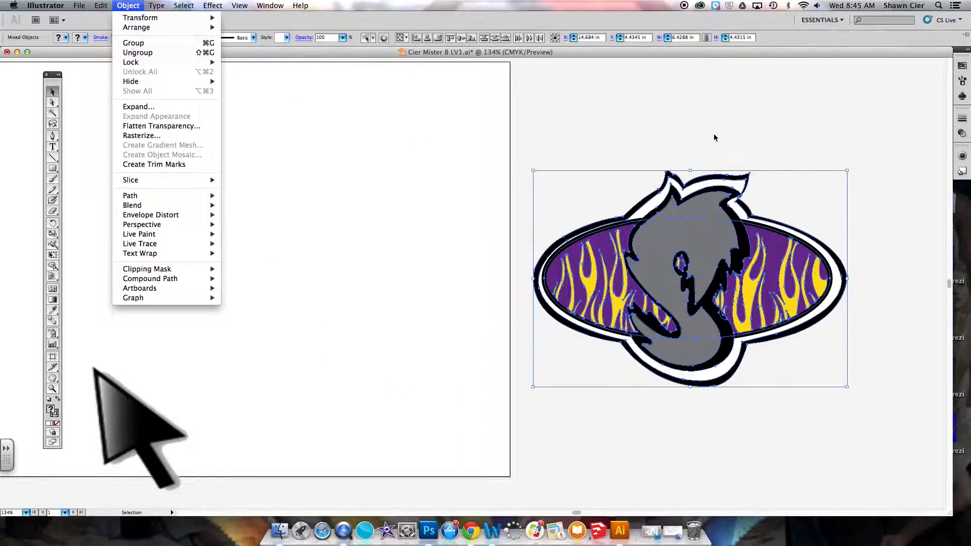
pyautogui.click(155, 53)
pyautogui.click(807, 132)
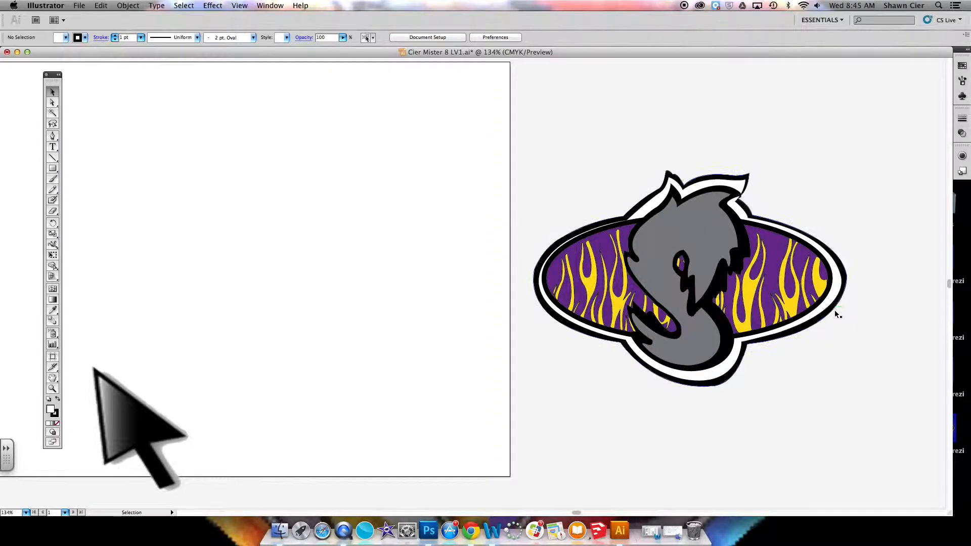
# Try moving the black silhouette and the white backing shape onto the artboard one at a time, and undo both moves.
pyautogui.moveTo(832, 312); pyautogui.dragTo(437, 312)
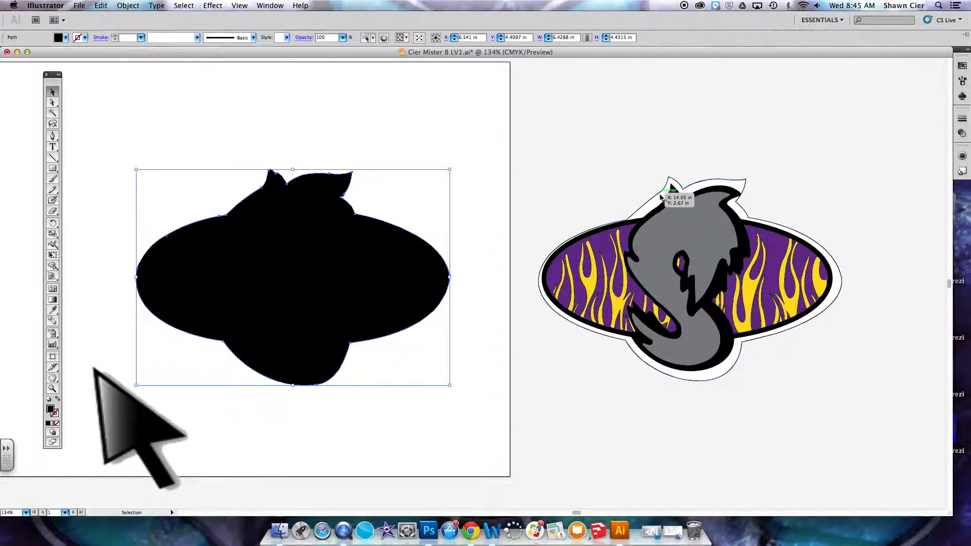
pyautogui.moveTo(658, 194); pyautogui.dragTo(263, 195)
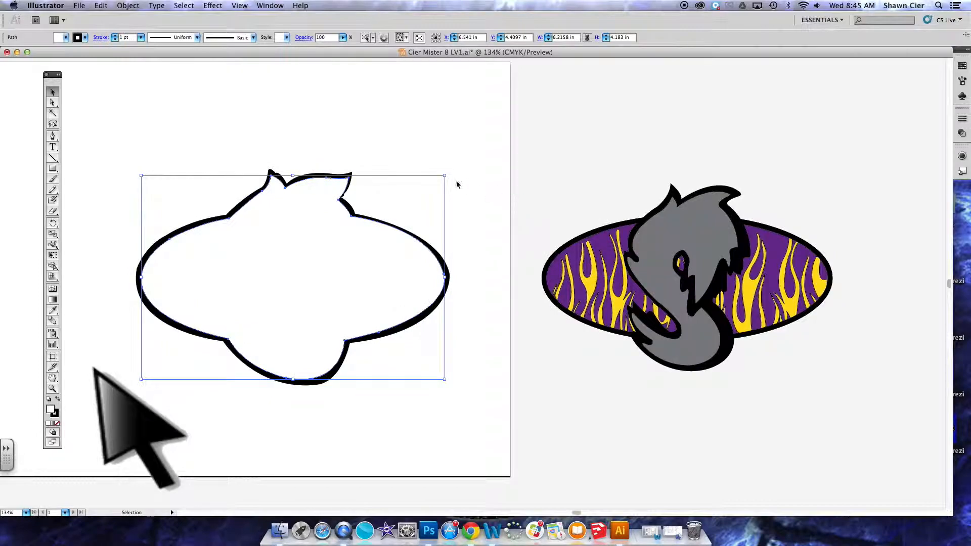
pyautogui.press('super+z')
pyautogui.press('super+z')
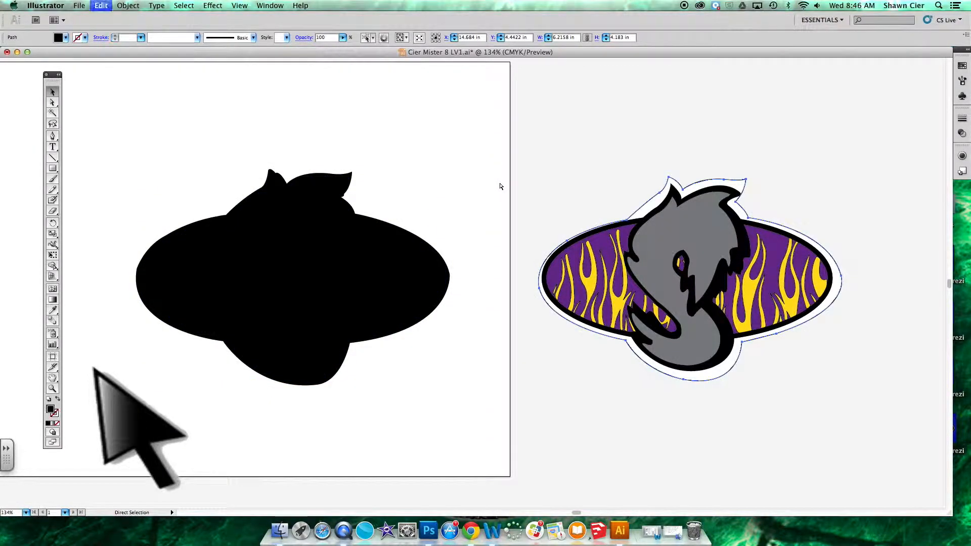
# Move the logo's black silhouette and white backing shape together onto the artboard.
pyautogui.click(867, 259)
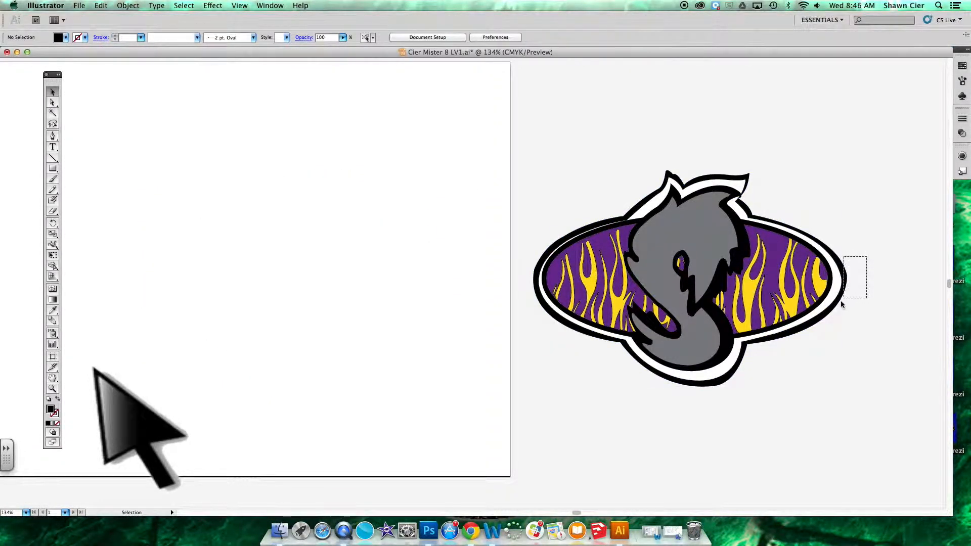
pyautogui.moveTo(836, 309); pyautogui.dragTo(402, 288)
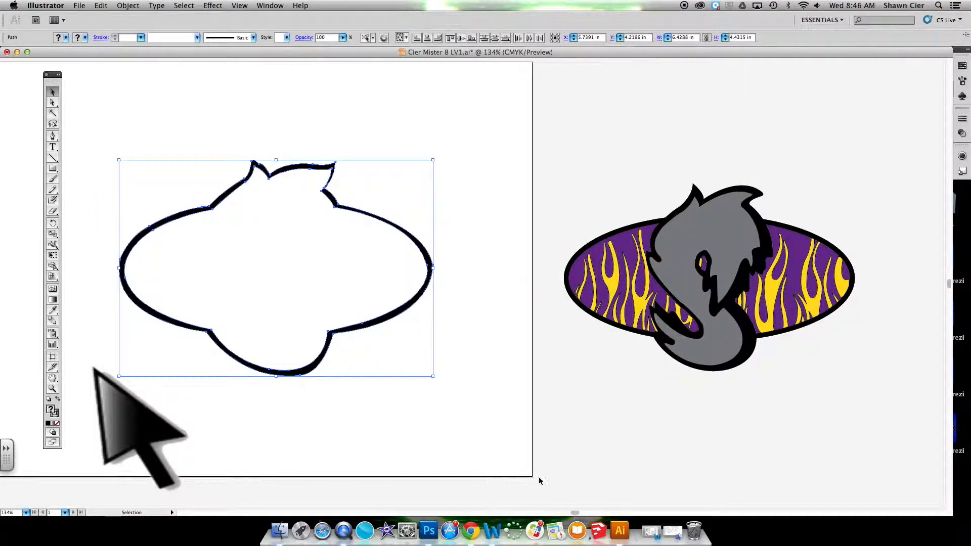
# Move the grey S together with its black shadow away from the flame oval, into the empty area to the oval's right.
pyautogui.hscroll(10, 520, 430)
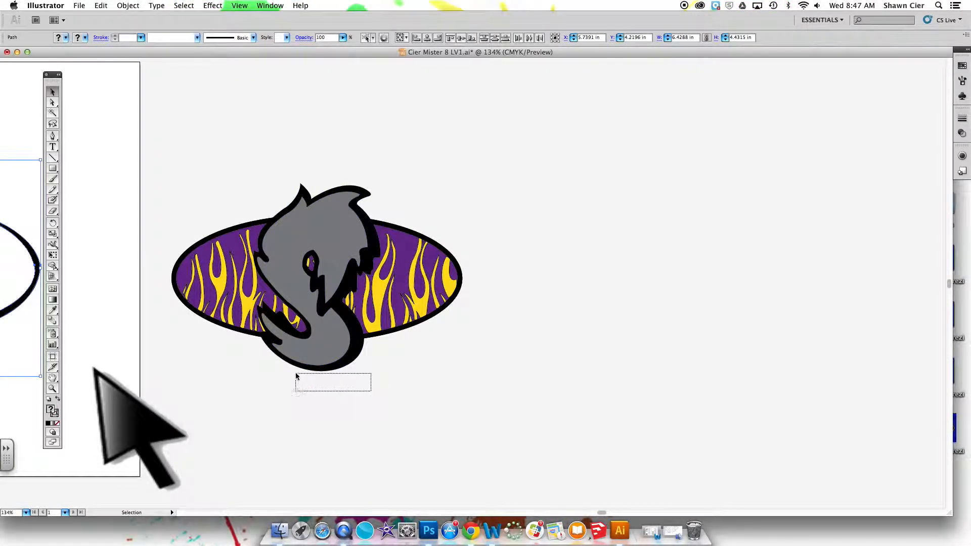
pyautogui.moveTo(273, 355); pyautogui.dragTo(296, 370)
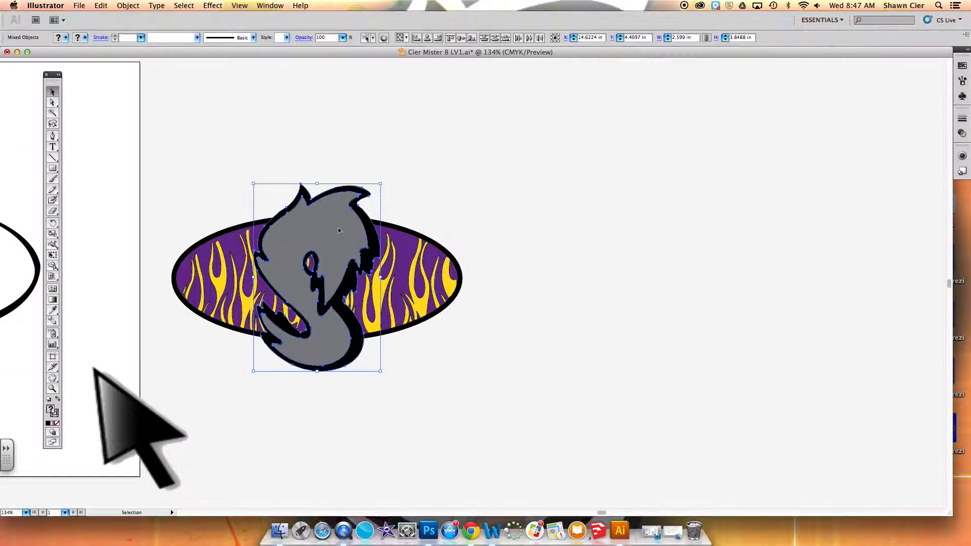
pyautogui.moveTo(326, 217); pyautogui.dragTo(662, 159)
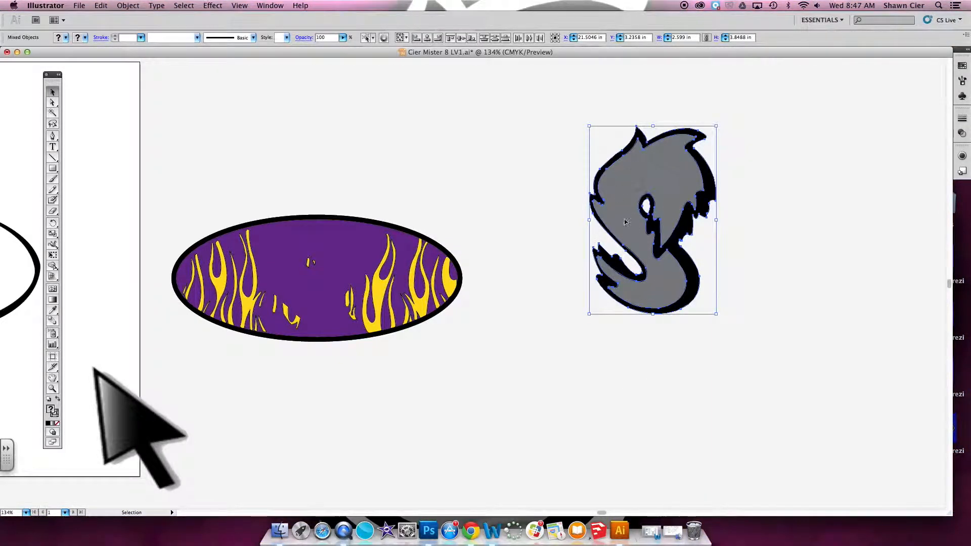
pyautogui.moveTo(607, 516)
pyautogui.mouseDown()
pyautogui.moveTo(580, 514)
pyautogui.moveTo(601, 512)
pyautogui.mouseUp()
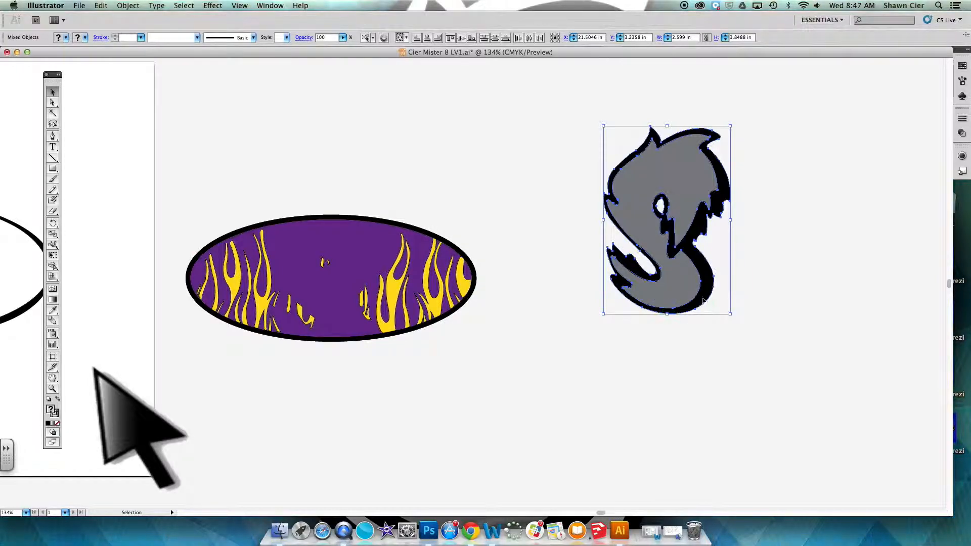
pyautogui.moveTo(602, 513); pyautogui.dragTo(567, 514)
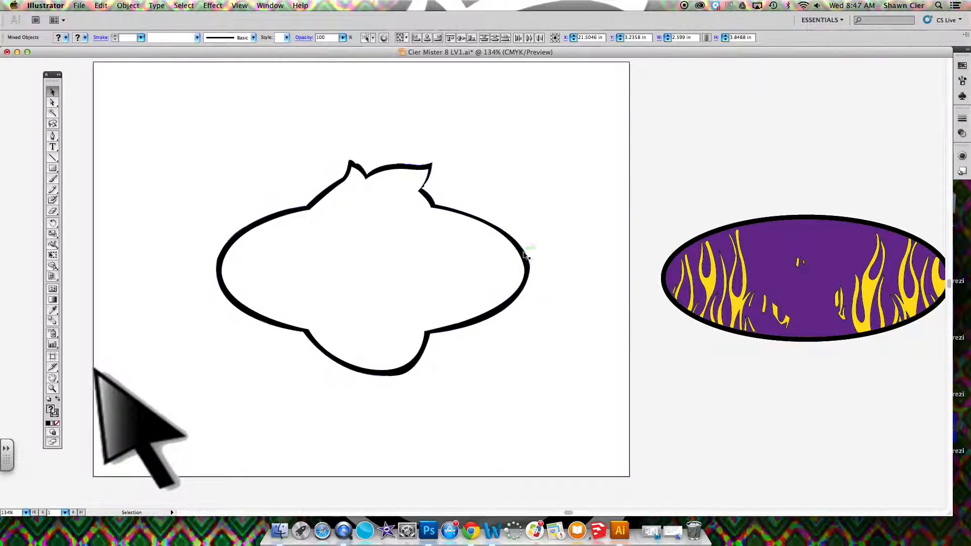
pyautogui.moveTo(574, 512); pyautogui.dragTo(604, 516)
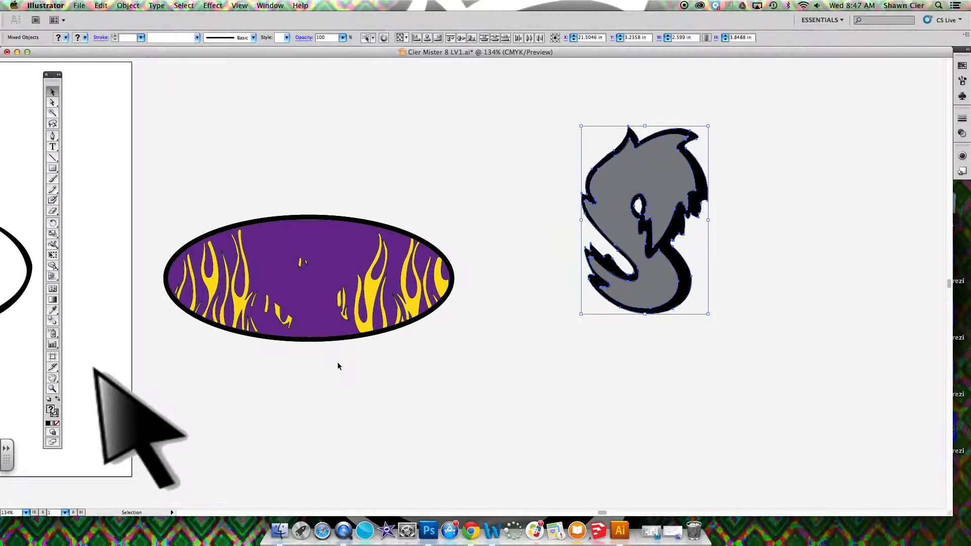
# Try moving only the oval's black outline up off the purple fill, and undo the move.
pyautogui.moveTo(322, 368); pyautogui.dragTo(302, 344)
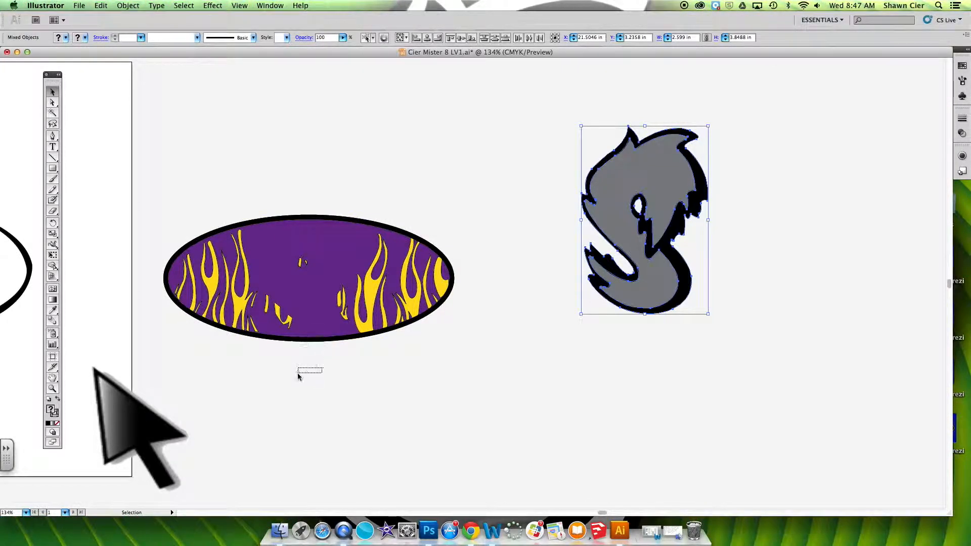
pyautogui.moveTo(298, 378); pyautogui.dragTo(298, 378)
pyautogui.moveTo(311, 340); pyautogui.dragTo(320, 225)
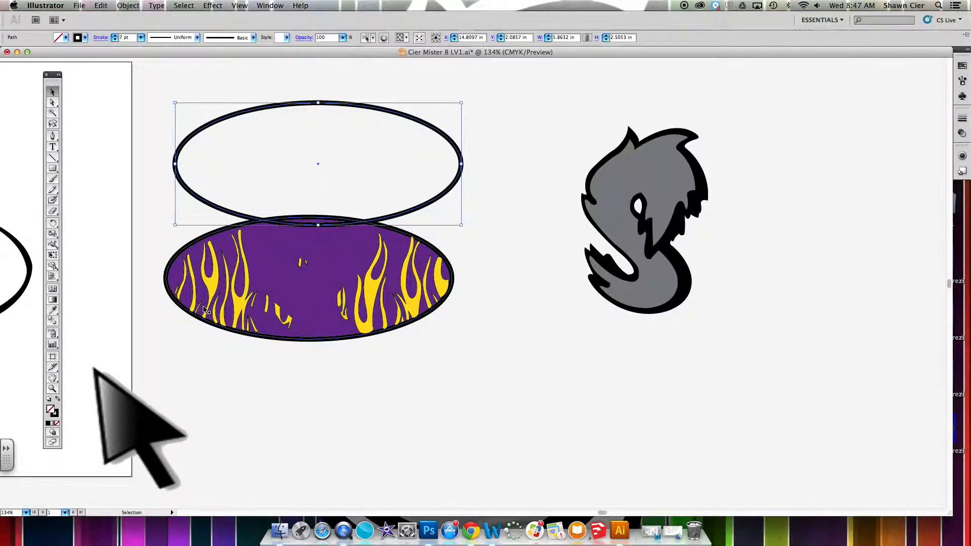
pyautogui.press('super+z')
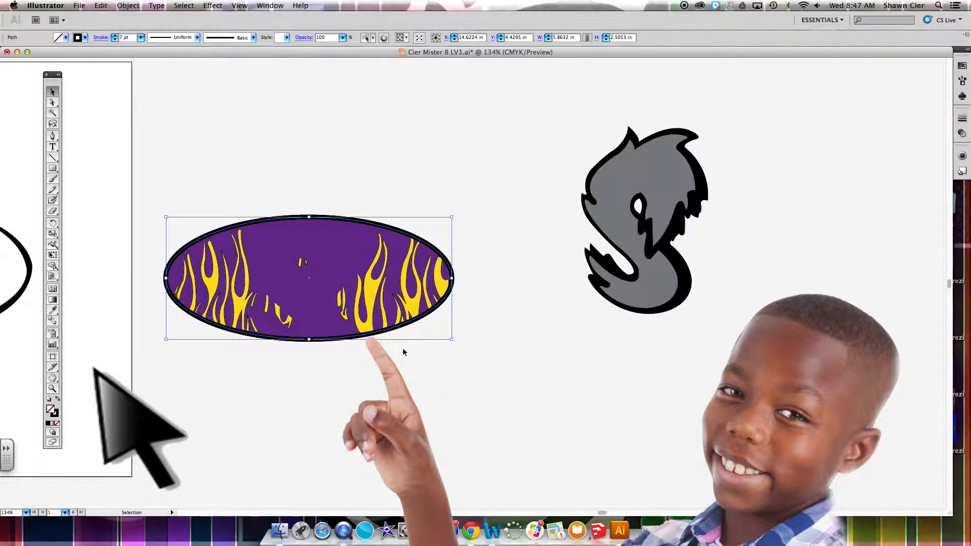
# Move the purple oval together with its black outline below the grey S, leaving the flames in place.
pyautogui.moveTo(348, 365); pyautogui.dragTo(720, 476)
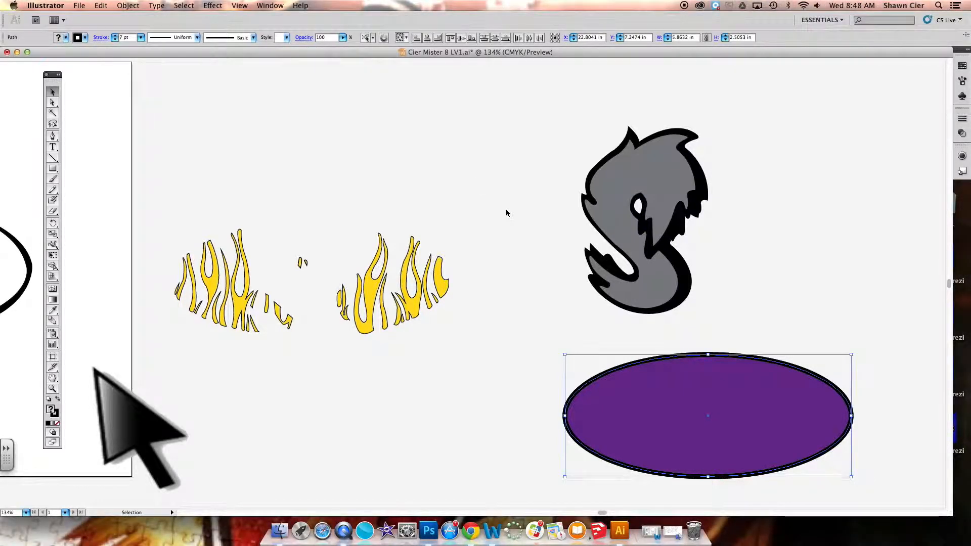
# Group all the yellow flame pieces into one object and deselect them.
pyautogui.moveTo(484, 176); pyautogui.dragTo(158, 366)
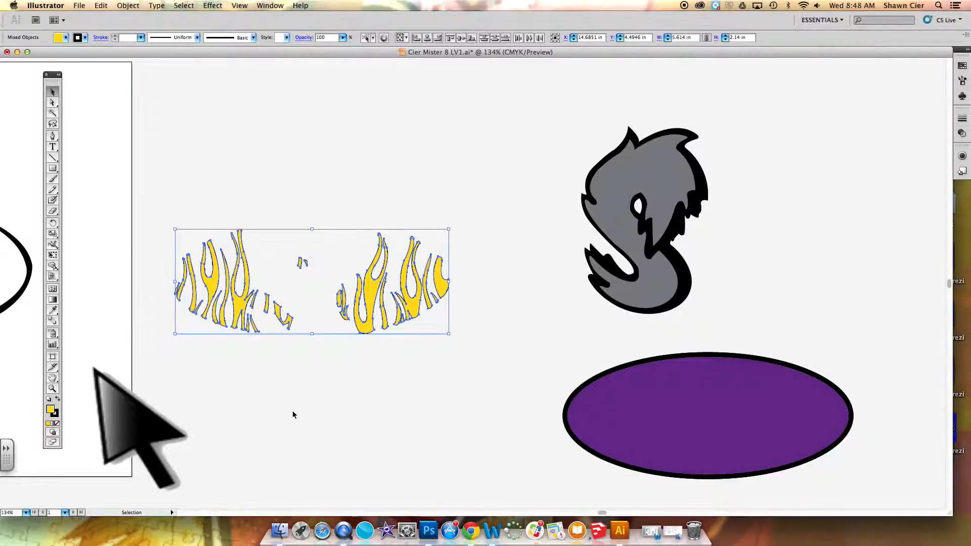
pyautogui.press('super+g')
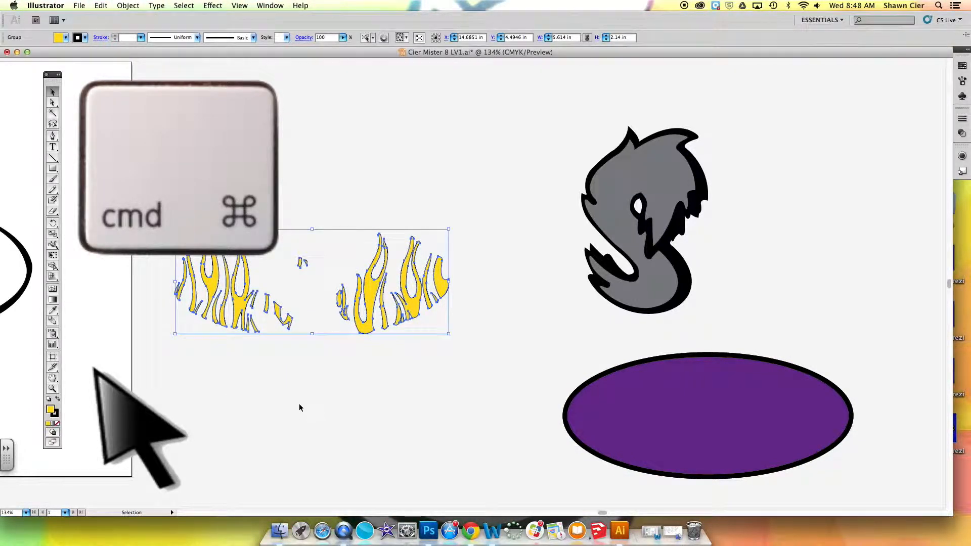
pyautogui.click(493, 431)
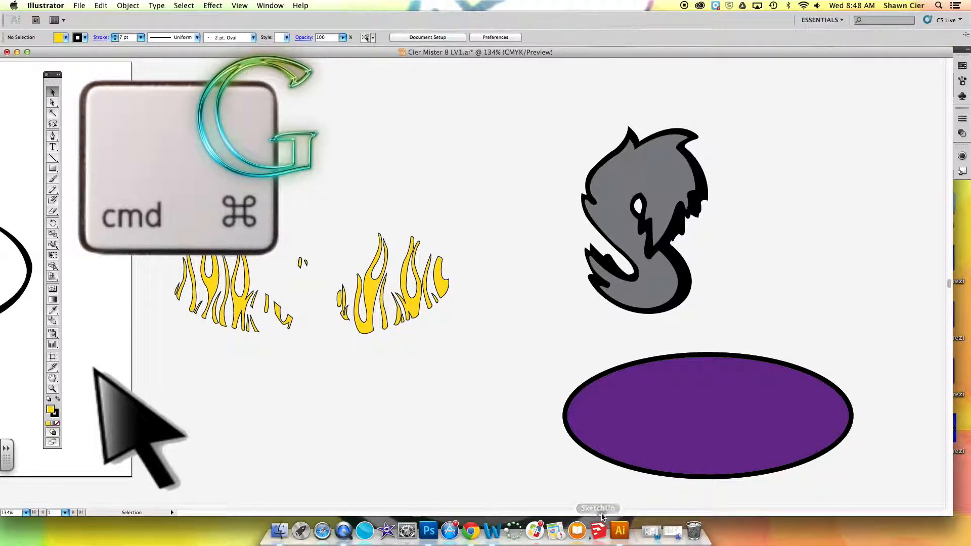
# Group the grey S with its black shadow, and select the purple oval with its outline.
pyautogui.moveTo(602, 512)
pyautogui.mouseDown()
pyautogui.moveTo(593, 513)
pyautogui.moveTo(603, 513)
pyautogui.mouseUp()
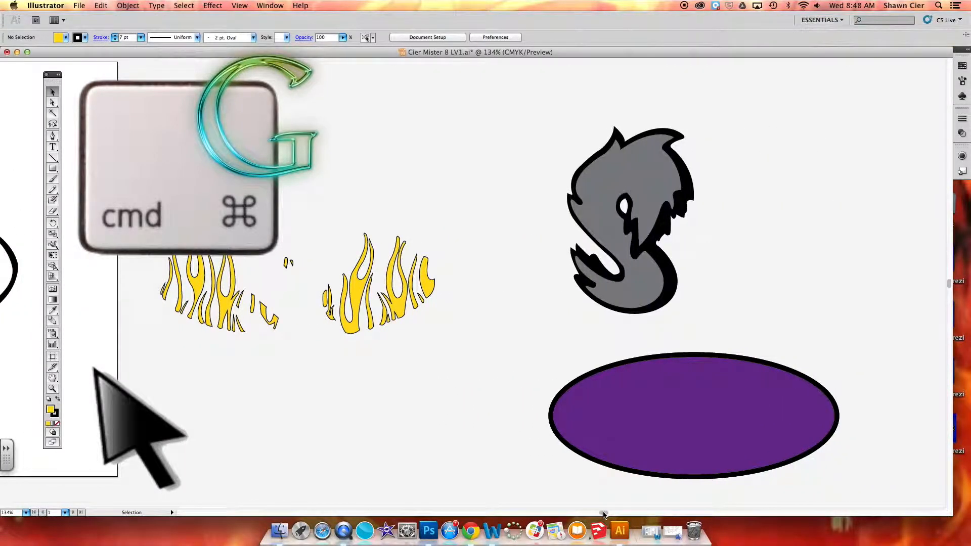
pyautogui.moveTo(650, 331); pyautogui.dragTo(702, 224)
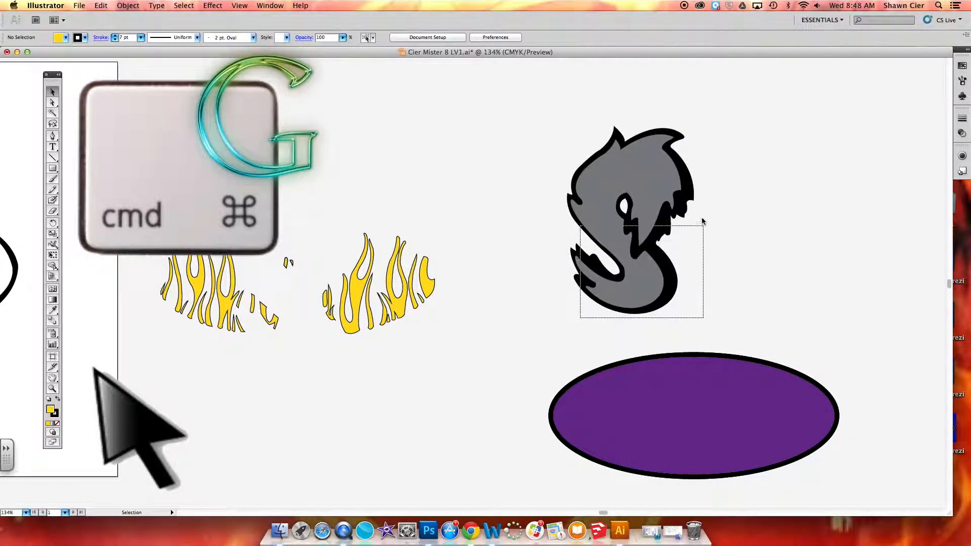
pyautogui.moveTo(693, 126); pyautogui.dragTo(694, 126)
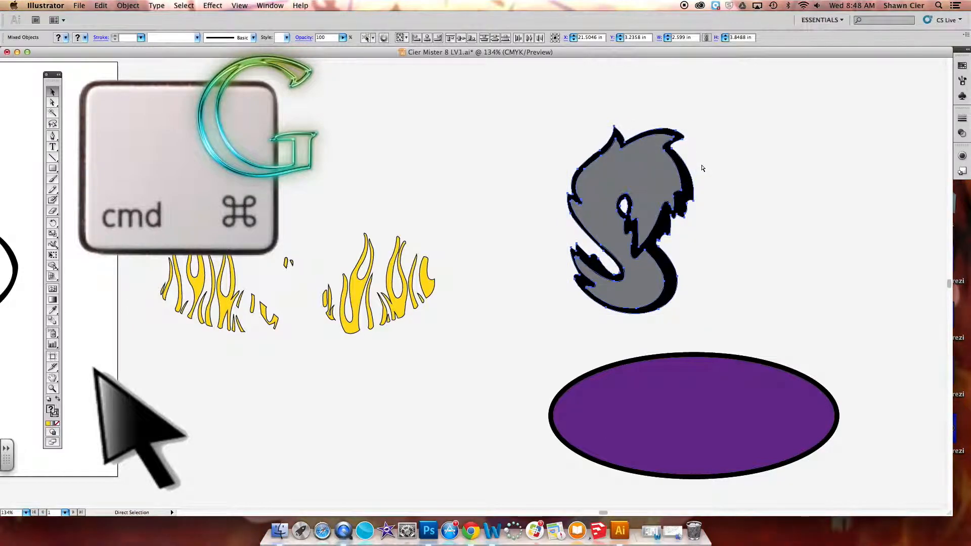
pyautogui.moveTo(854, 348); pyautogui.dragTo(521, 496)
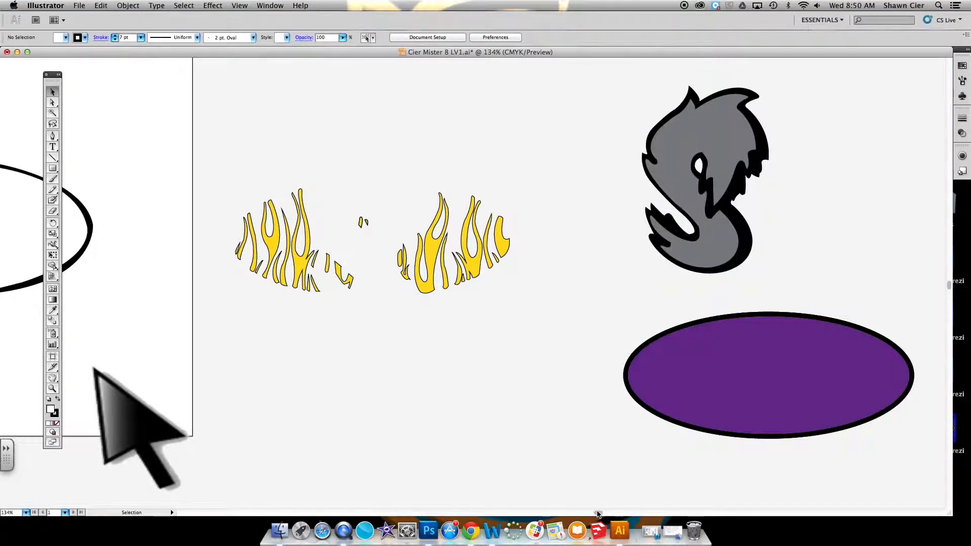
# Capture a screenshot of the black outline shape on the artboard.
pyautogui.moveTo(597, 512); pyautogui.dragTo(587, 509)
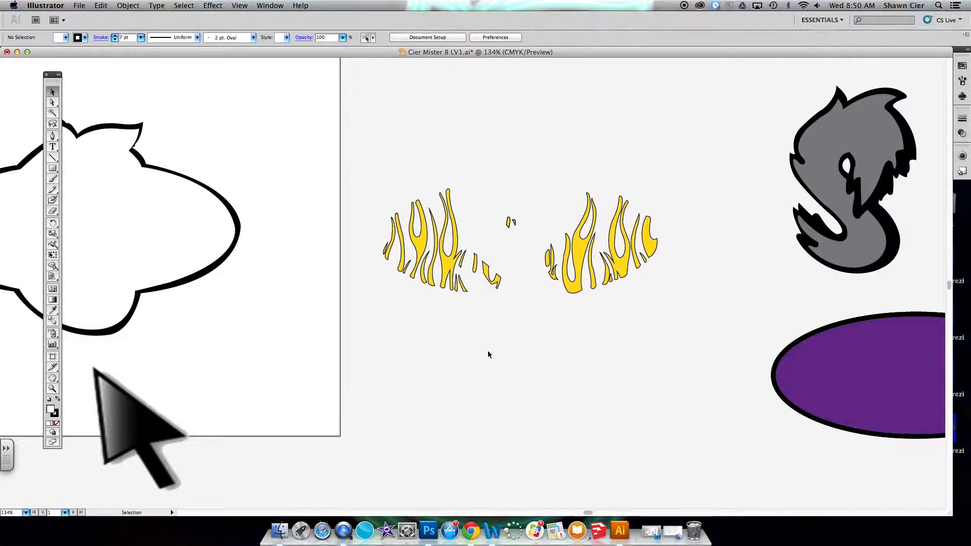
pyautogui.moveTo(582, 513); pyautogui.dragTo(558, 513)
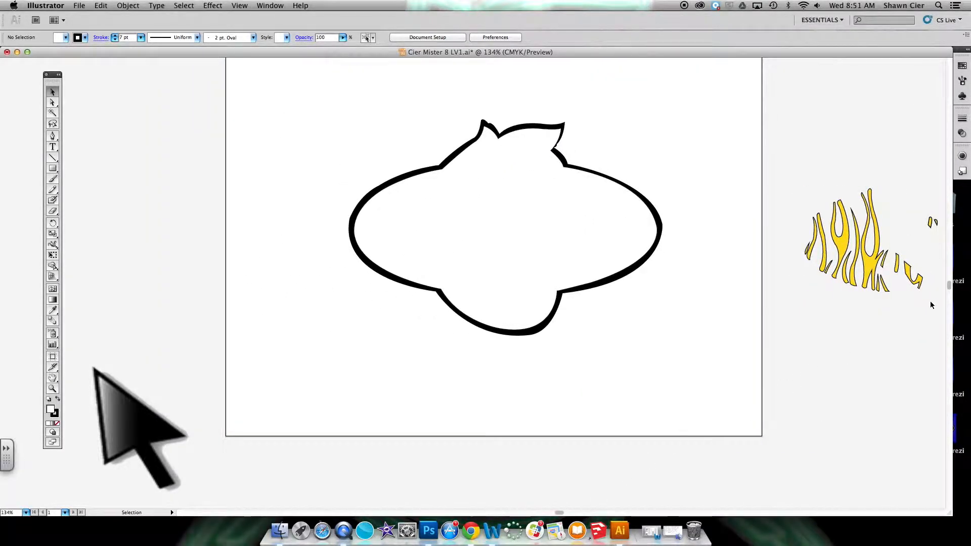
pyautogui.press('super+shift+4')
pyautogui.moveTo(950, 285); pyautogui.dragTo(951, 281)
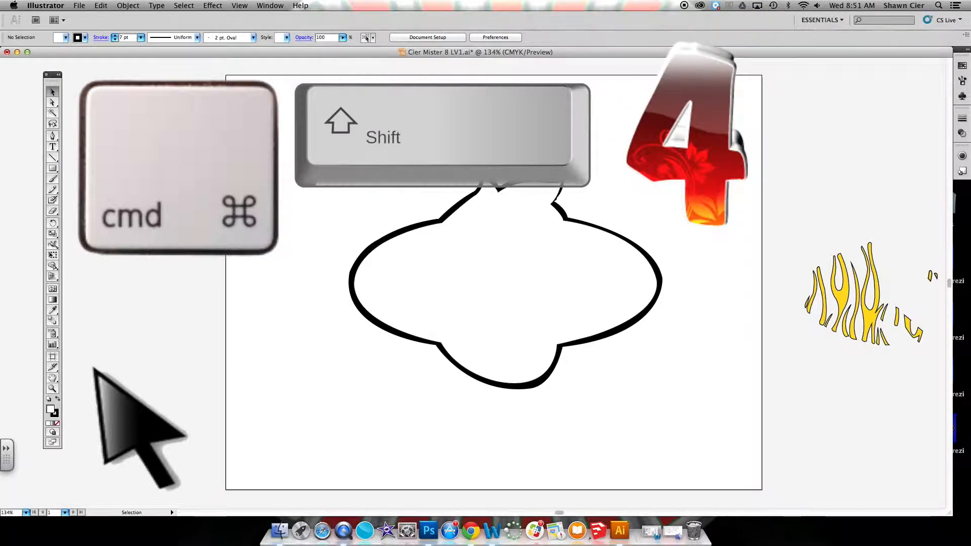
pyautogui.moveTo(306, 132); pyautogui.dragTo(703, 429)
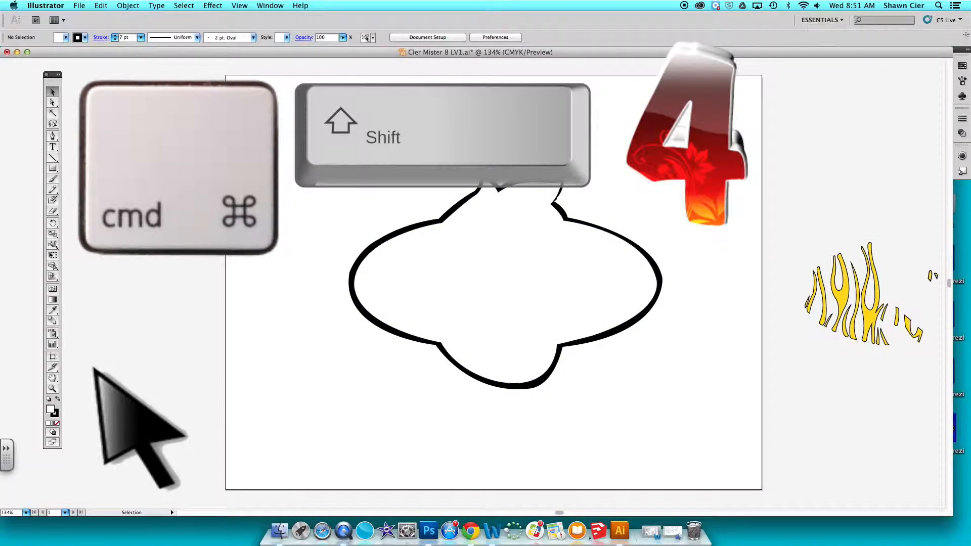
# Capture a screenshot of all the yellow flames as one image.
pyautogui.moveTo(559, 512); pyautogui.dragTo(598, 514)
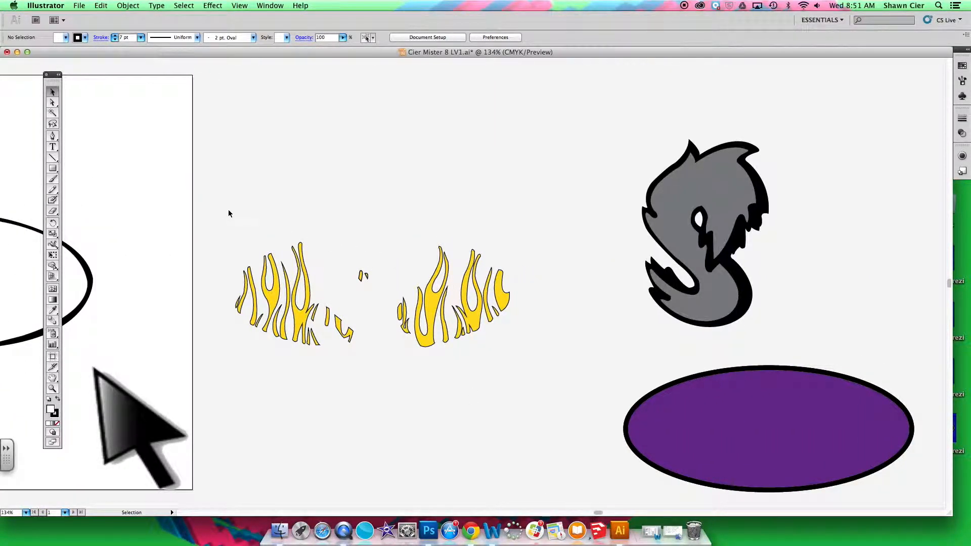
pyautogui.press('super+shift+4')
pyautogui.moveTo(224, 190); pyautogui.dragTo(526, 400)
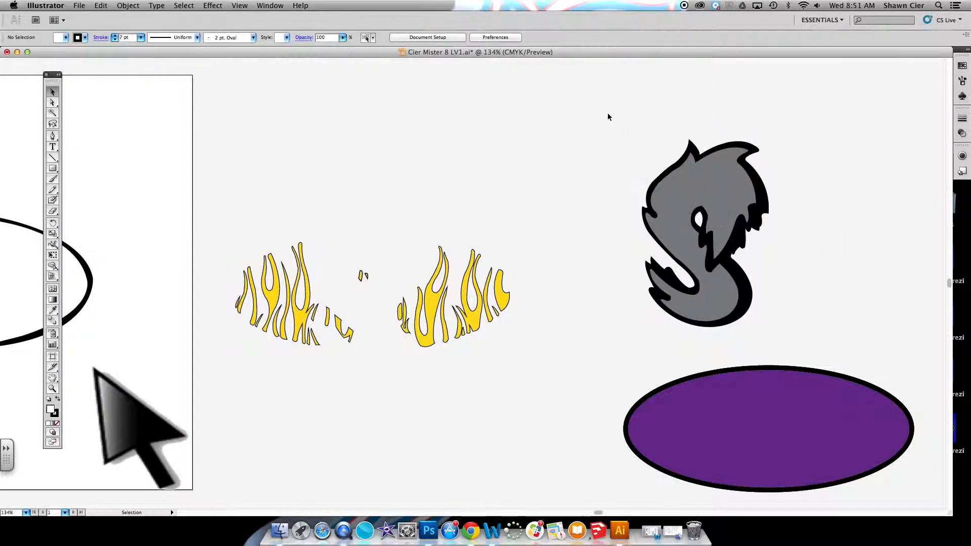
# Move the purple oval below the yellow flames and ungroup it from its black outline.
pyautogui.moveTo(608, 117); pyautogui.dragTo(425, 386)
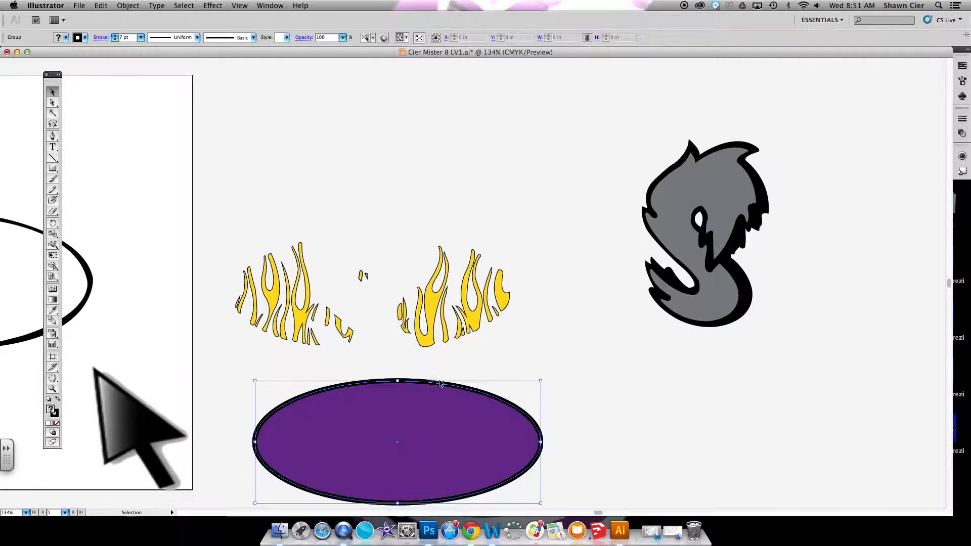
pyautogui.press('super+shift+g')
pyautogui.click(597, 414)
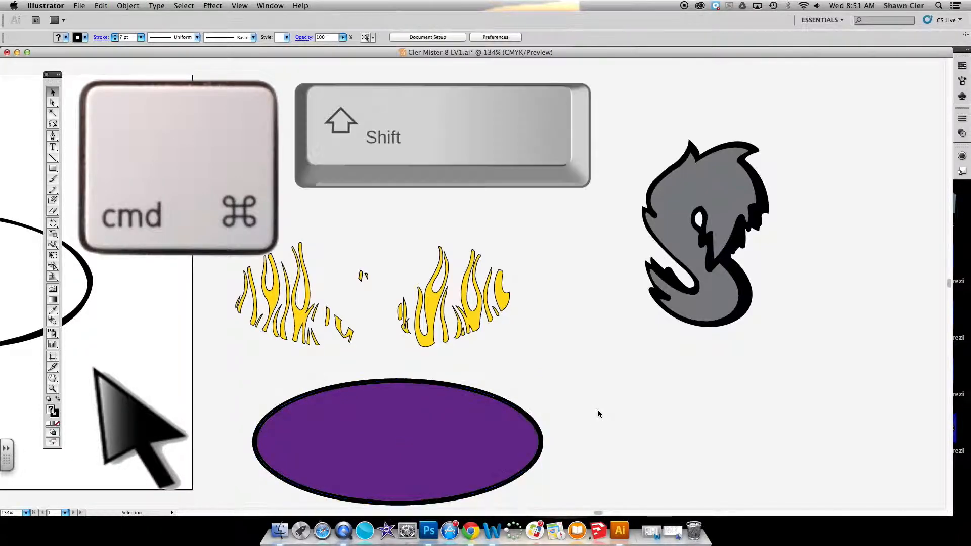
# Pull the purple oval fill sideways off its black outline so the two pieces sit apart.
pyautogui.moveTo(477, 432)
pyautogui.mouseDown()
pyautogui.moveTo(663, 435)
pyautogui.moveTo(825, 419)
pyautogui.moveTo(817, 419)
pyautogui.mouseUp()
pyautogui.click(521, 408)
pyautogui.click(588, 363)
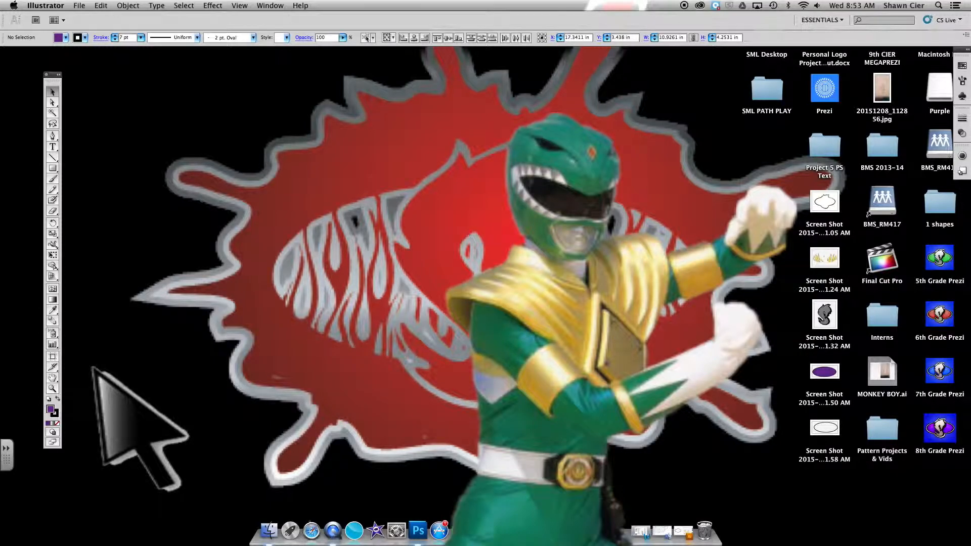
# Switch to Photoshop and create an 11 by 8.5 inch RGB document named CIER MISTER SML PART at 150 pixels/inch with a white background.
pyautogui.click(567, 318)
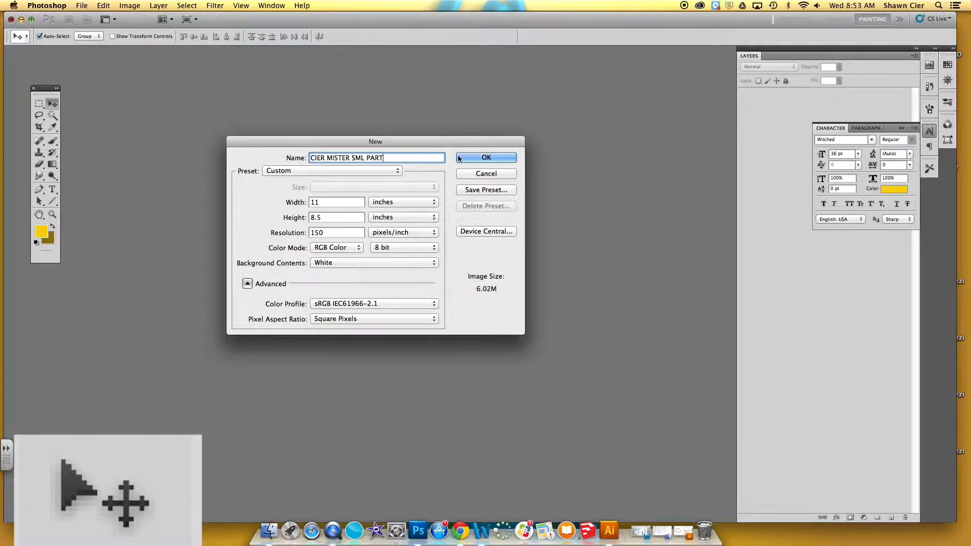
pyautogui.click(512, 157)
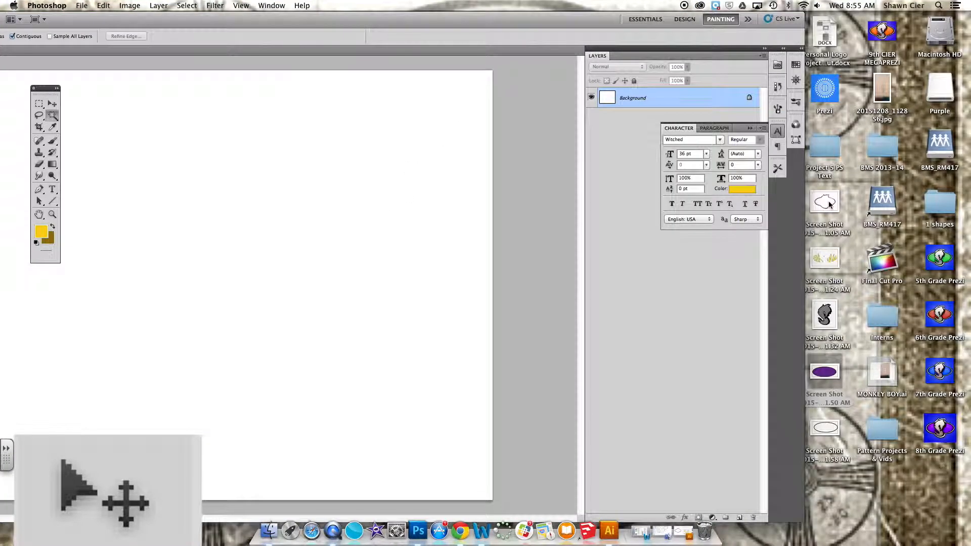
# Place the black outline screenshot and the grey S screenshot from the desktop into the document as separate layers.
pyautogui.moveTo(824, 202); pyautogui.dragTo(348, 172)
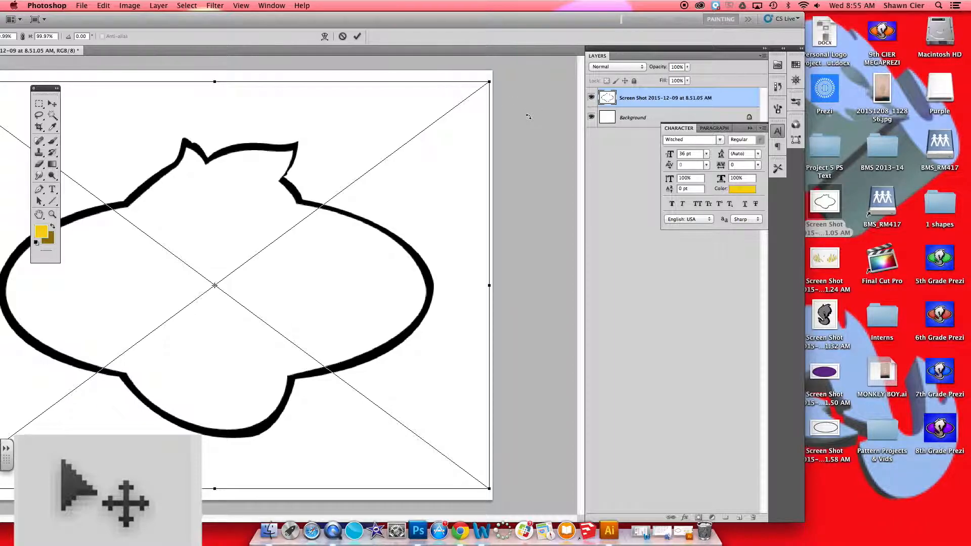
pyautogui.press('Return')
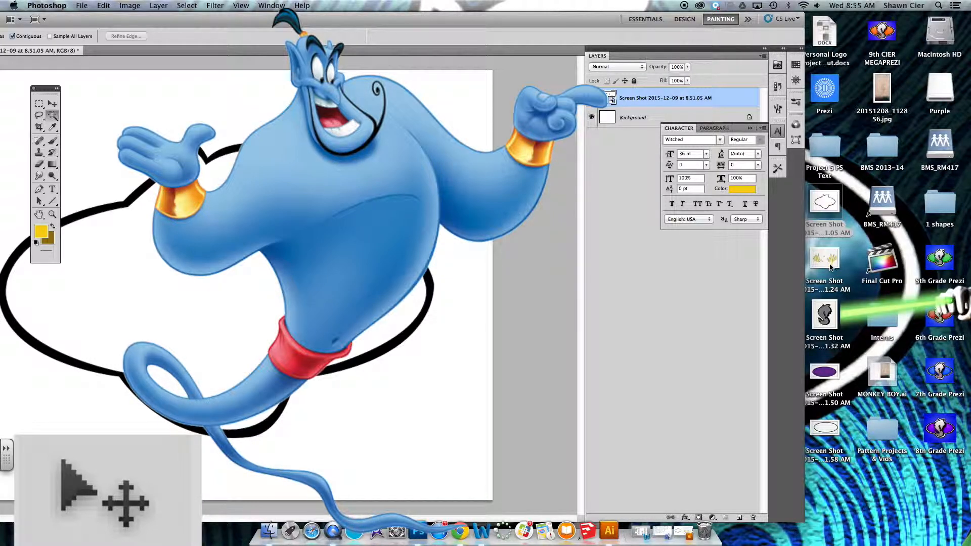
pyautogui.moveTo(825, 314); pyautogui.dragTo(215, 286)
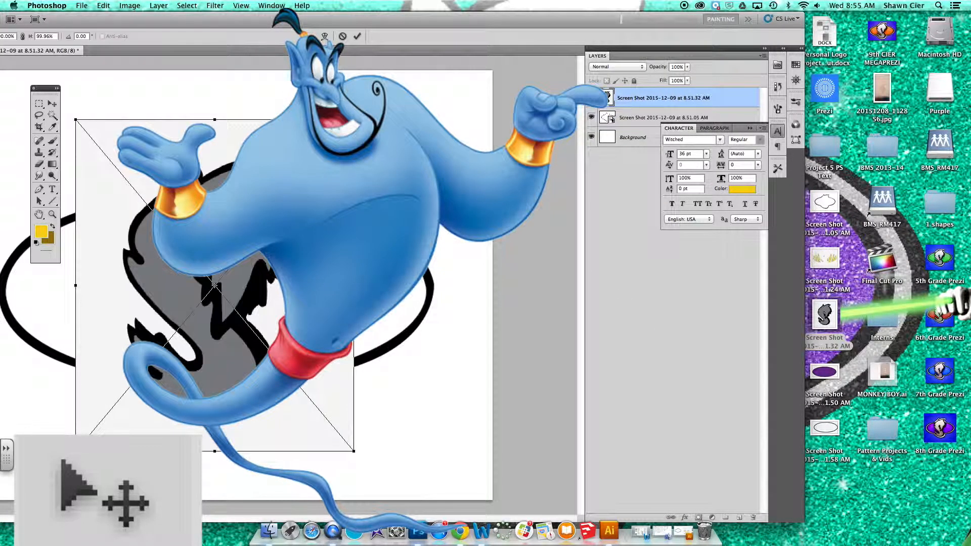
pyautogui.press('Return')
# Select the light background around the grey S with the Magic Wand tool and try to delete it.
pyautogui.press('w')
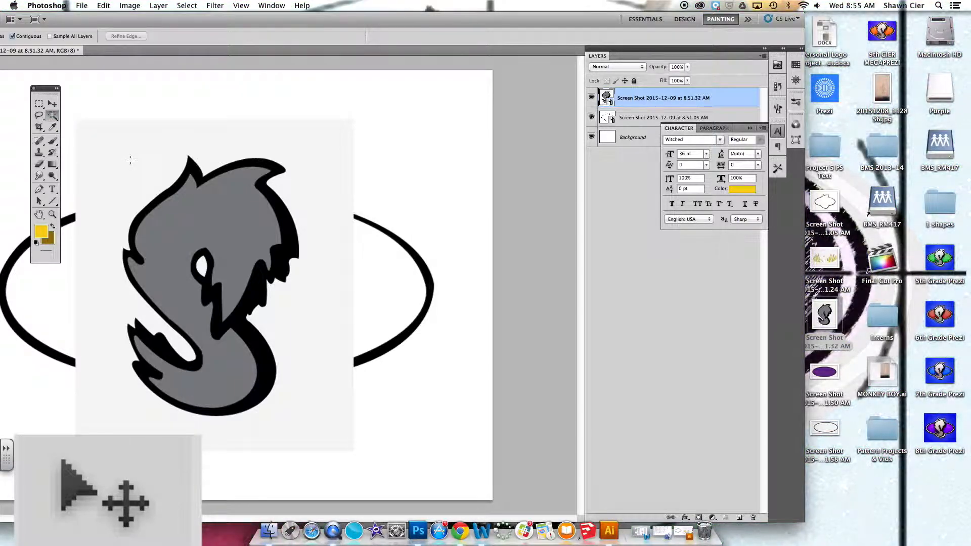
pyautogui.click(53, 115)
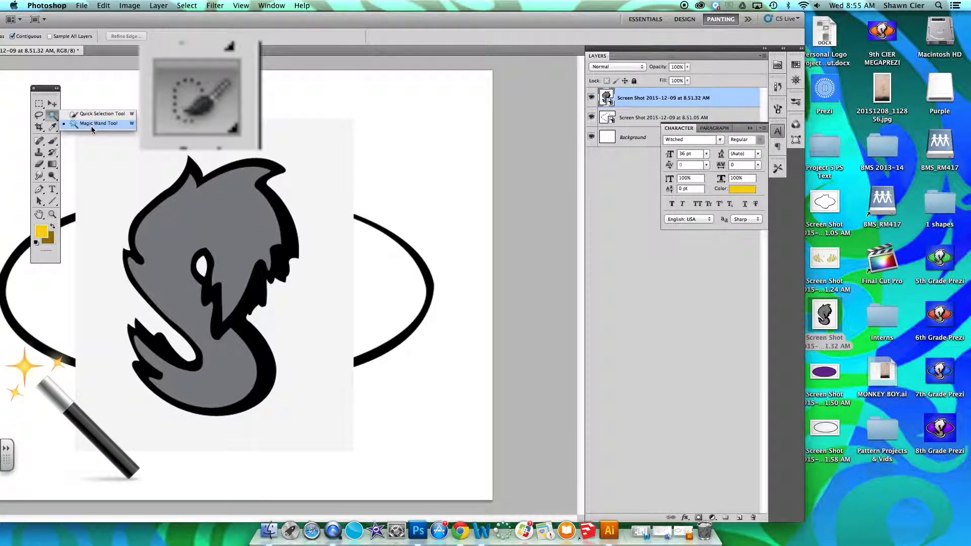
pyautogui.click(91, 126)
pyautogui.click(132, 165)
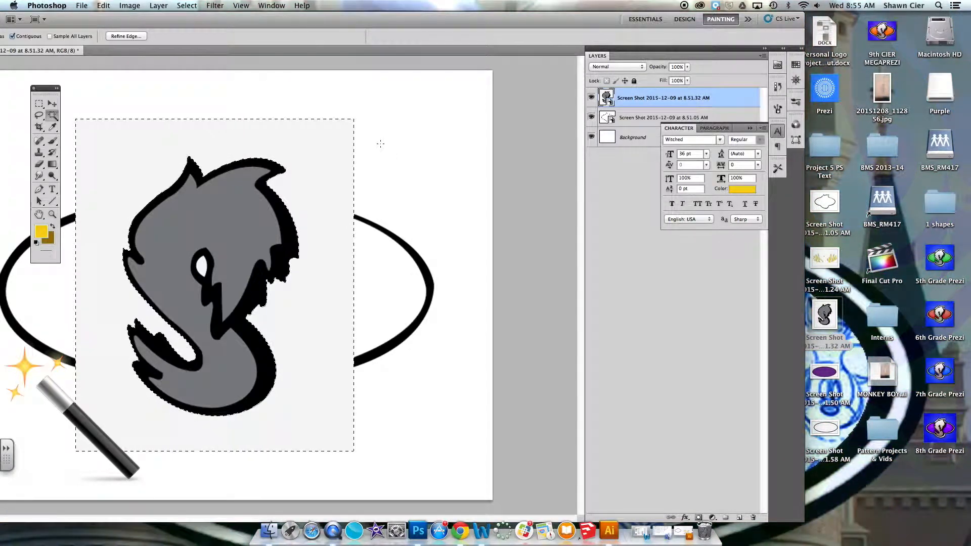
pyautogui.press('BackSpace')
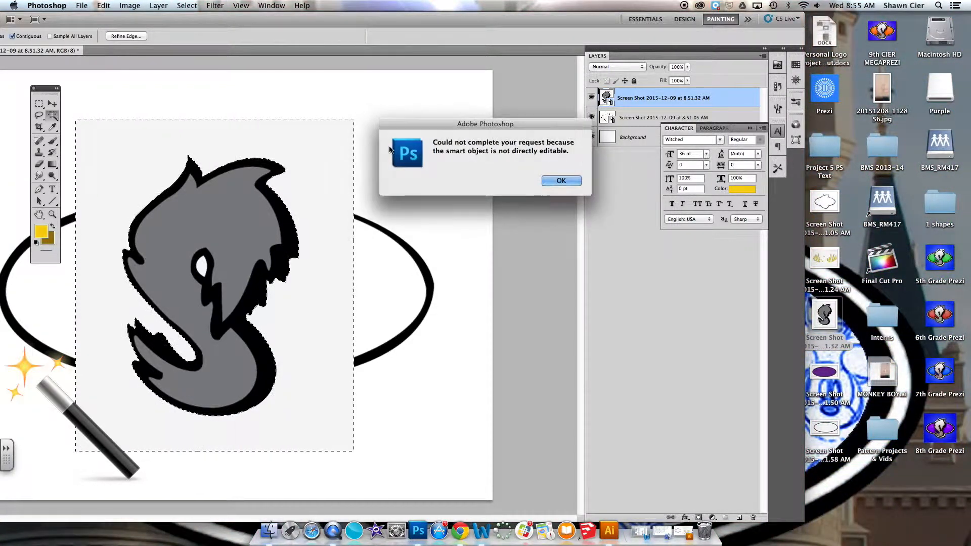
pyautogui.click(560, 181)
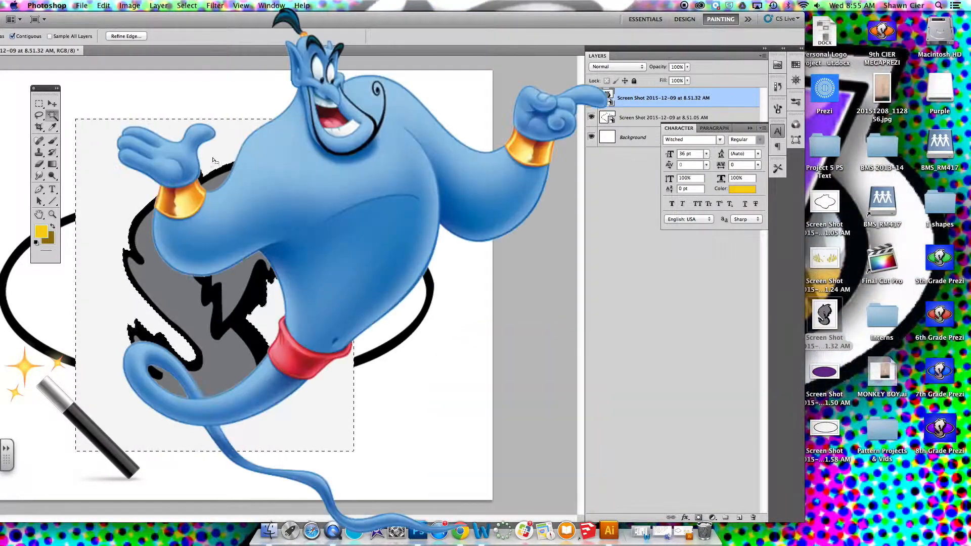
# Rasterize the grey S smart object by applying the Eraser tool to it.
pyautogui.click(38, 165)
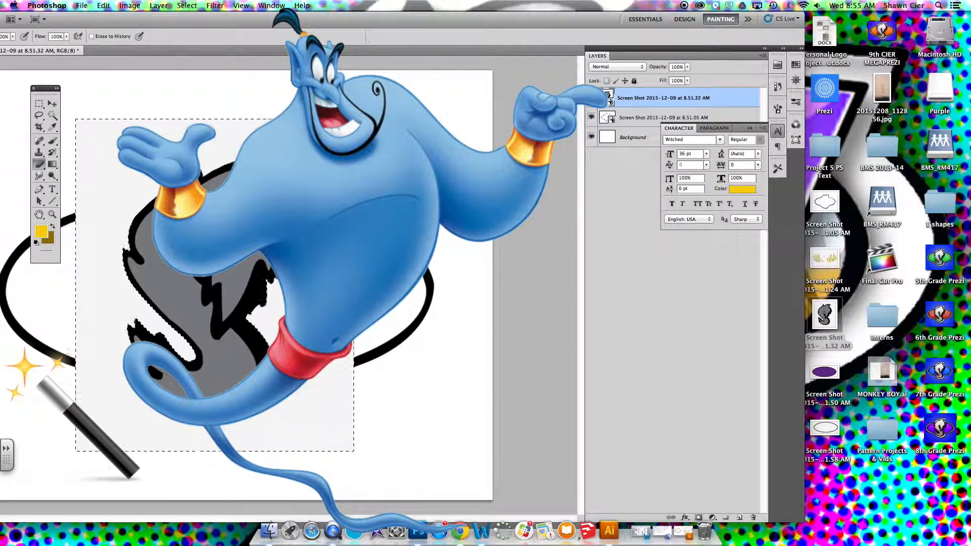
pyautogui.click(303, 169)
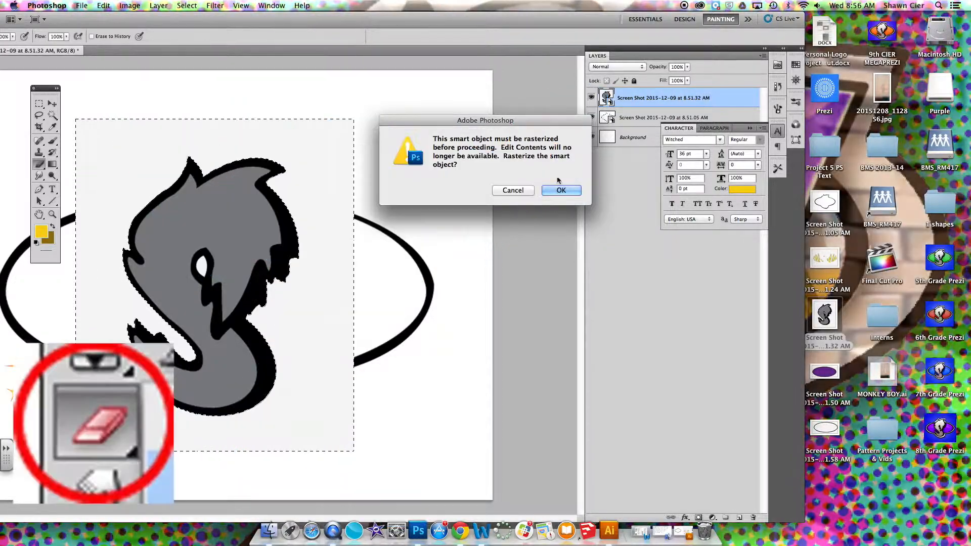
pyautogui.click(562, 189)
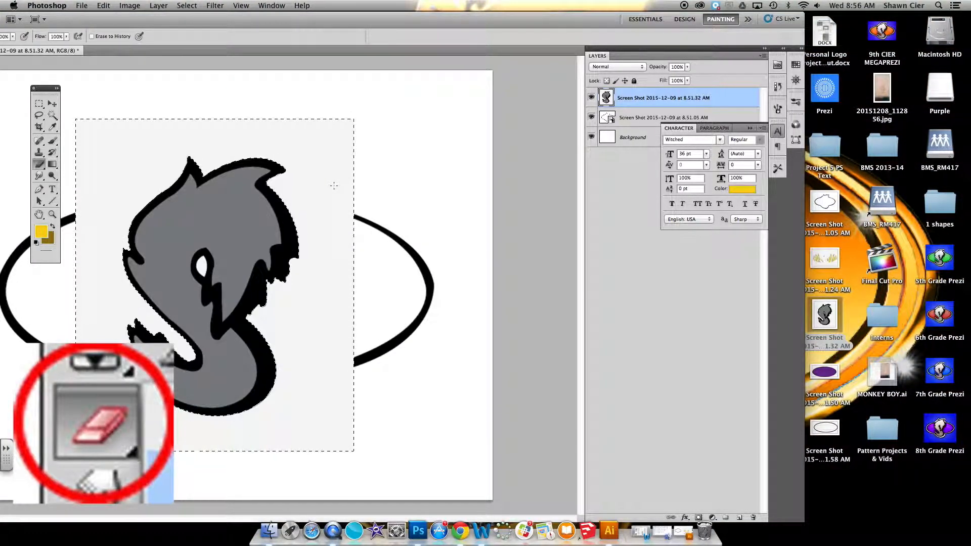
# Delete the selected background around the grey S, and select the small hole inside the S with the Magic Wand.
pyautogui.press('Delete')
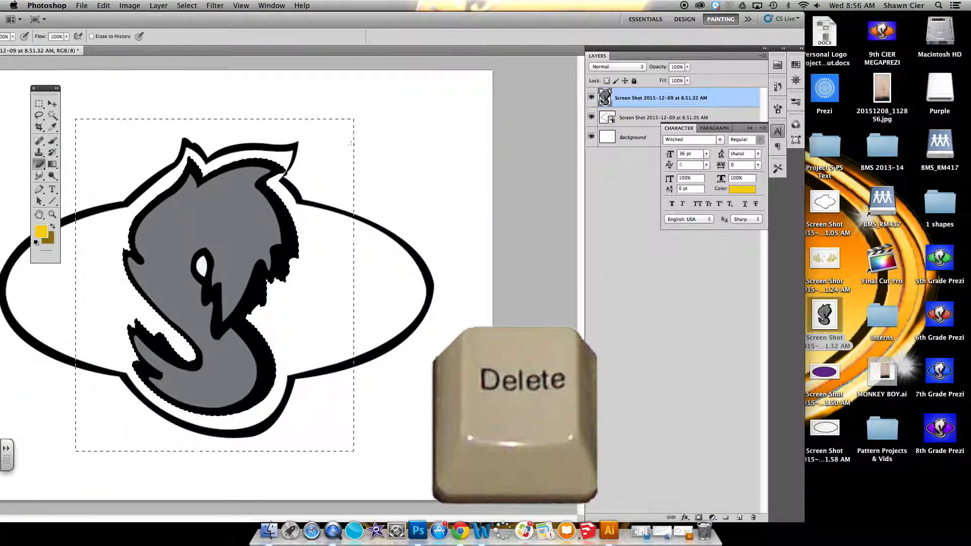
pyautogui.press('w')
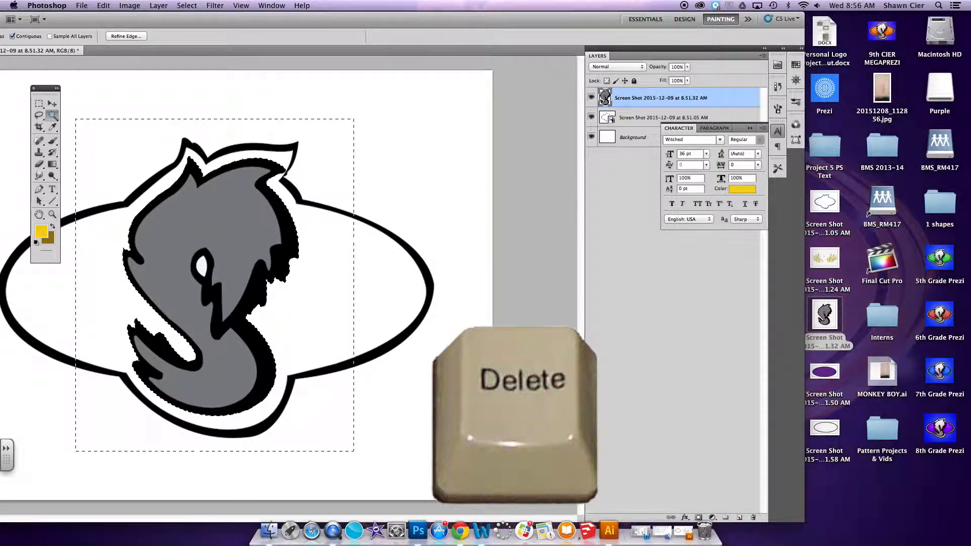
pyautogui.click(203, 266)
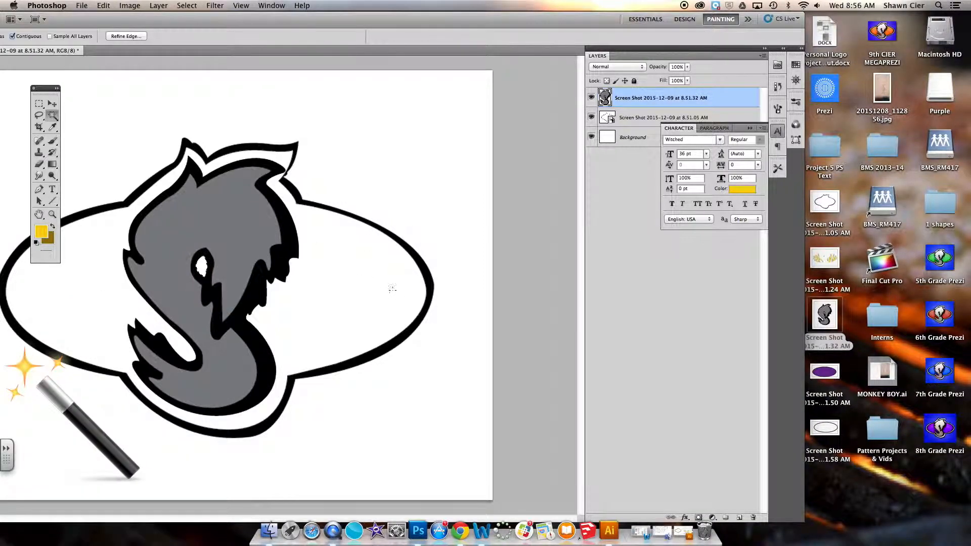
# Select the area outside the black outline on the outline layer with the Magic Wand and try to delete it.
pyautogui.click(646, 118)
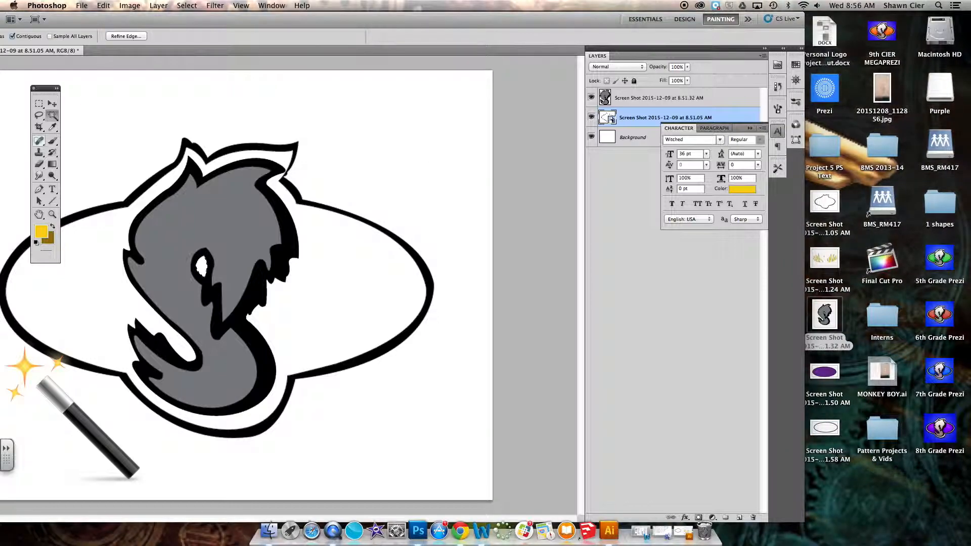
pyautogui.click(358, 152)
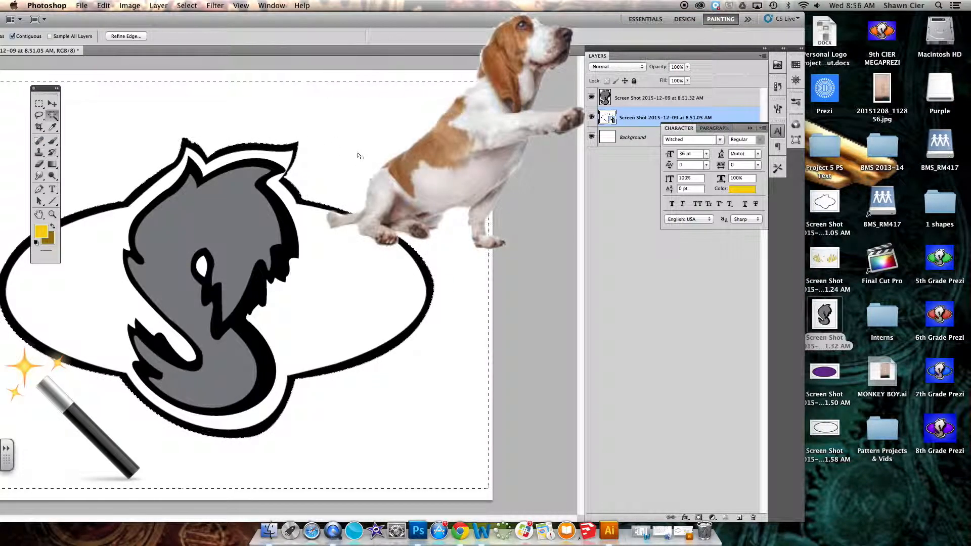
pyautogui.press('Delete')
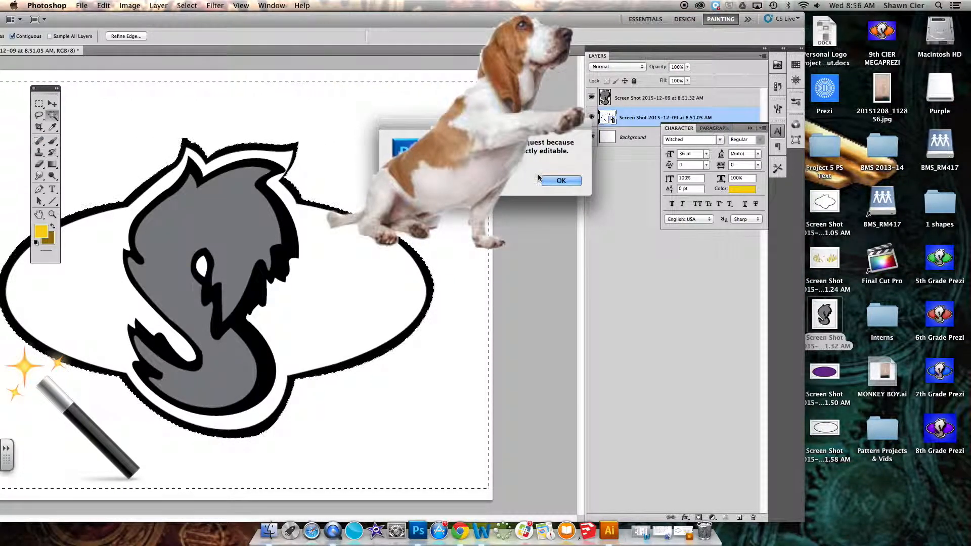
pyautogui.click(552, 180)
# Rasterize the outline layer with the Eraser tool and delete the selected area outside the outline.
pyautogui.click(40, 164)
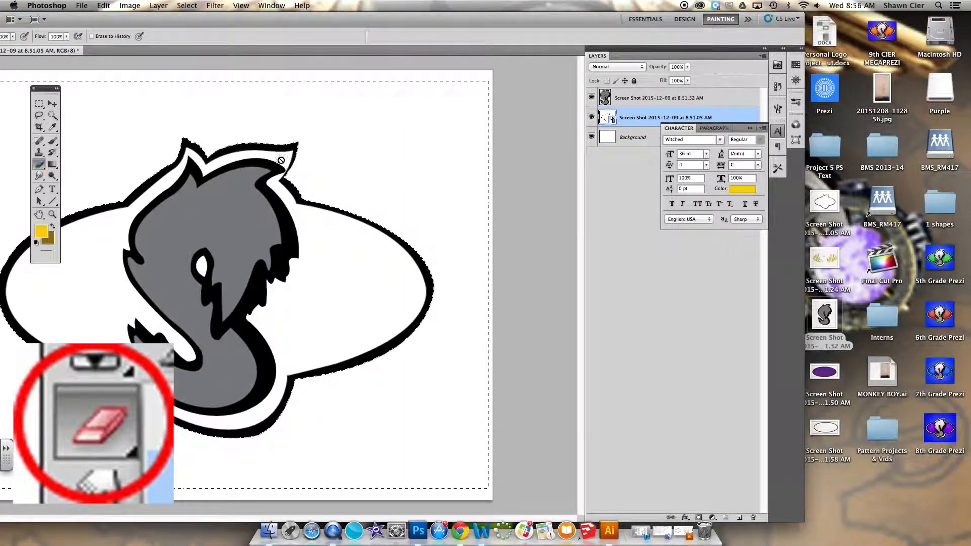
pyautogui.click(448, 162)
pyautogui.click(571, 190)
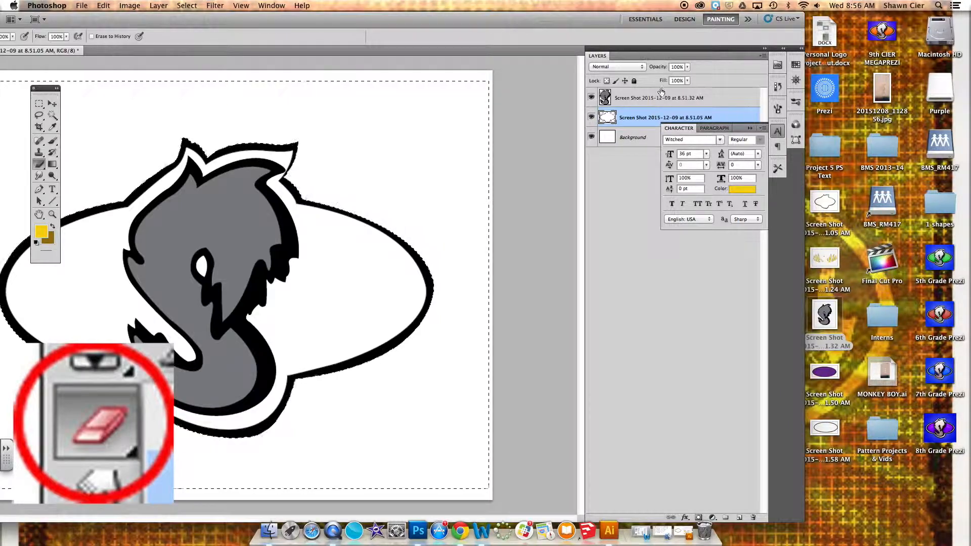
# Clear the selection and fill the Background layer with the yellow foreground color using the Paint Bucket tool.
pyautogui.click(632, 141)
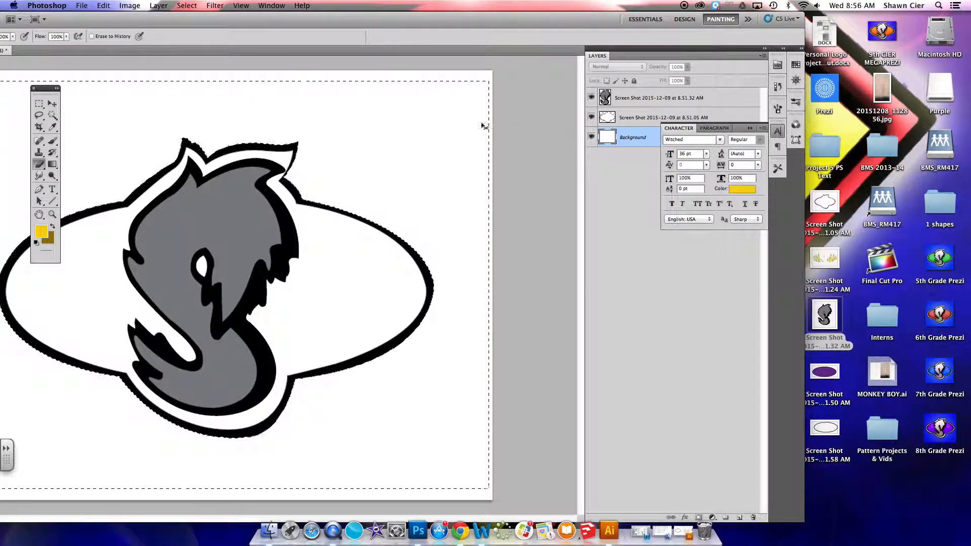
pyautogui.press('super+d')
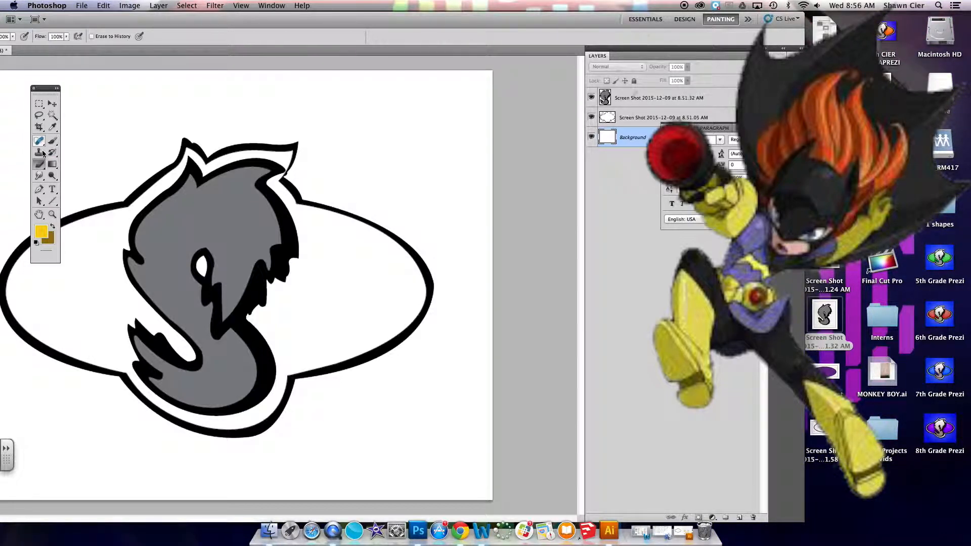
pyautogui.click(53, 164)
pyautogui.moveTo(54, 165); pyautogui.dragTo(91, 171)
pyautogui.click(350, 142)
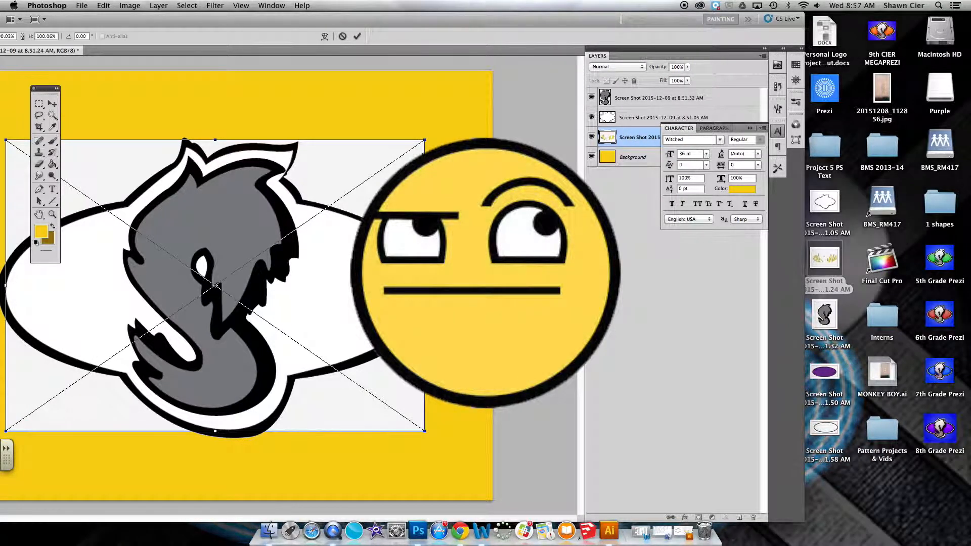
# Finish placing the yellow flames screenshot and bring its layer to the top of the layer stack.
pyautogui.press('Return')
pyautogui.press('g')
pyautogui.moveTo(630, 139); pyautogui.dragTo(627, 96)
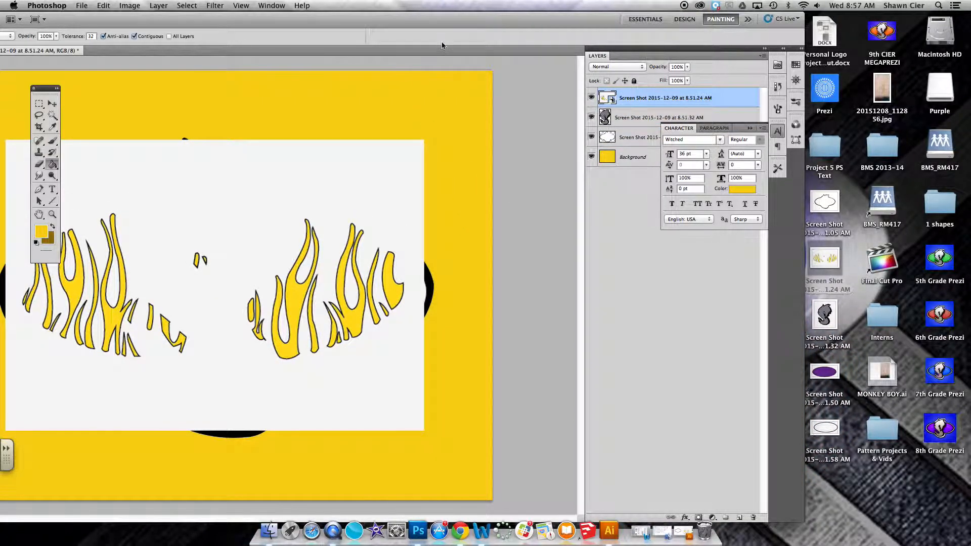
# Select the white background of the flames layer with the Magic Wand, rasterize the layer, delete the selected area and deselect.
pyautogui.moveTo(465, 18); pyautogui.dragTo(582, 29)
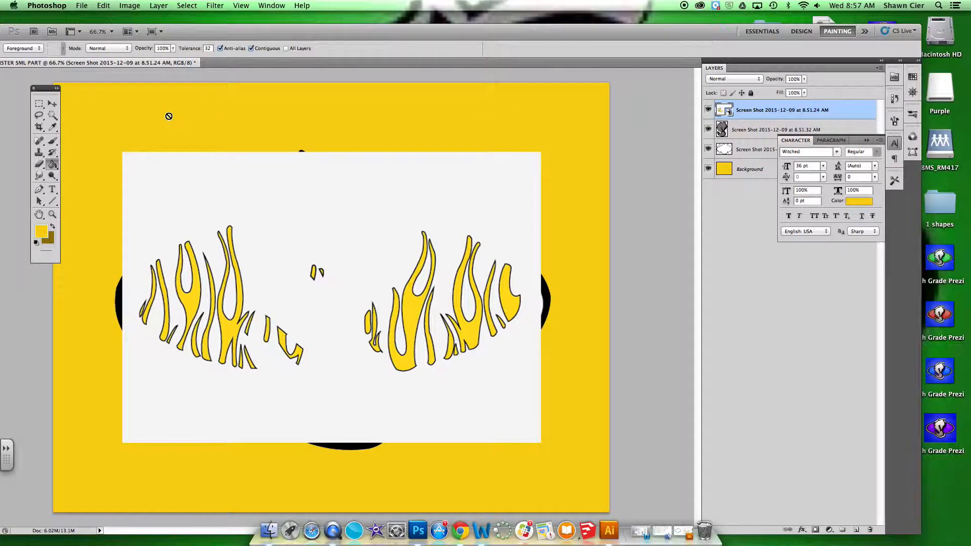
pyautogui.click(51, 115)
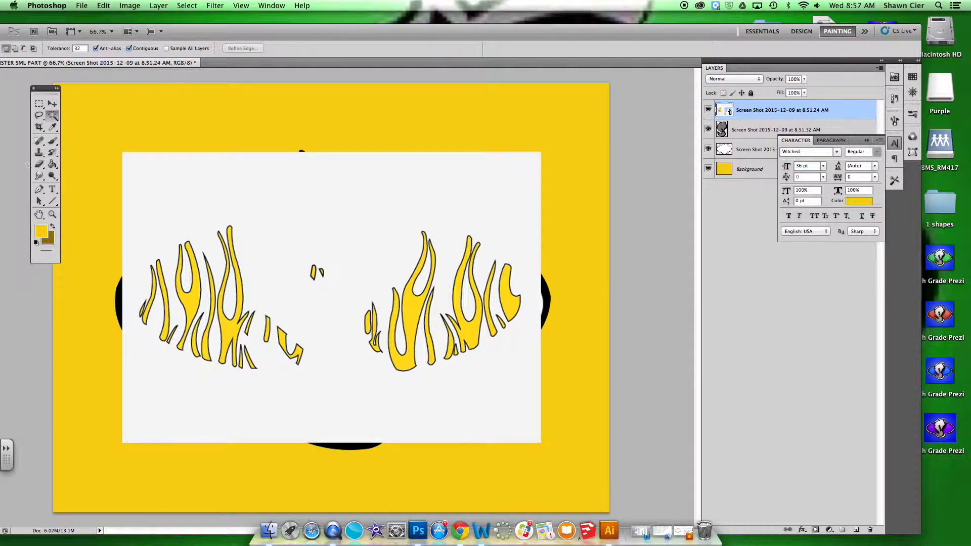
pyautogui.click(287, 186)
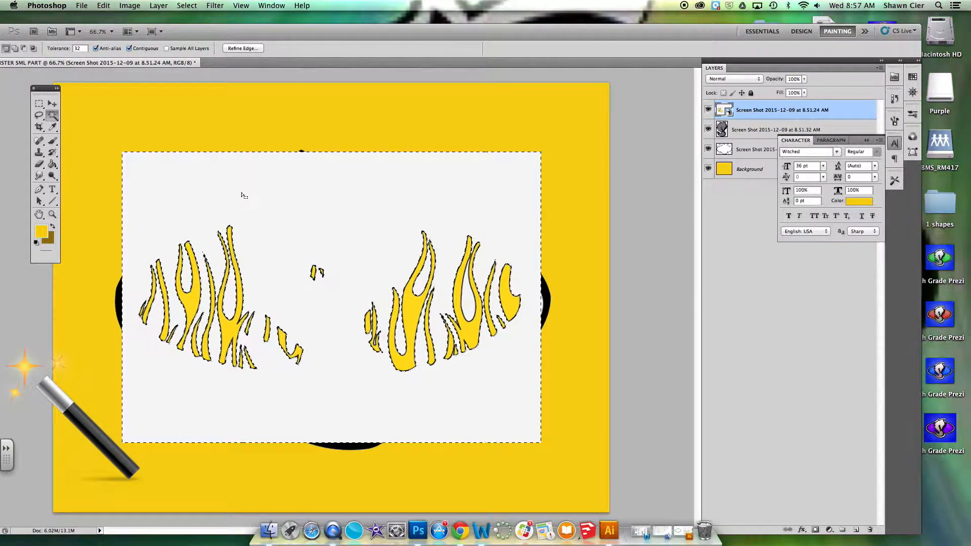
pyautogui.click(39, 164)
pyautogui.click(496, 188)
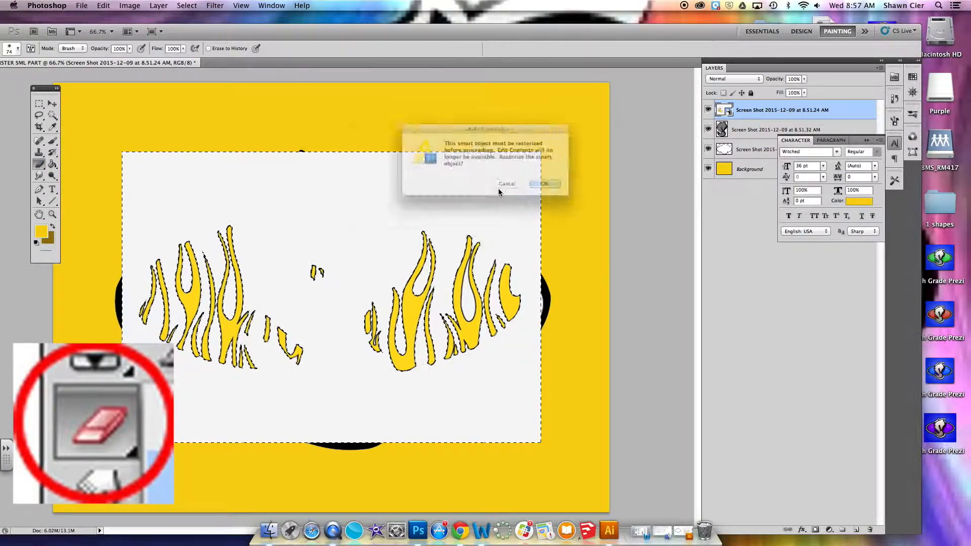
pyautogui.click(550, 189)
pyautogui.press('Delete')
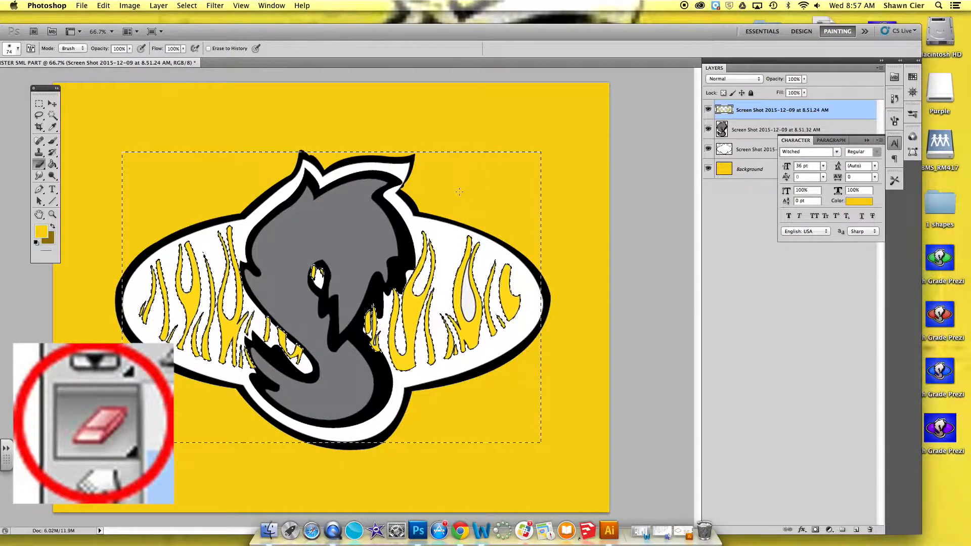
pyautogui.press('super+d')
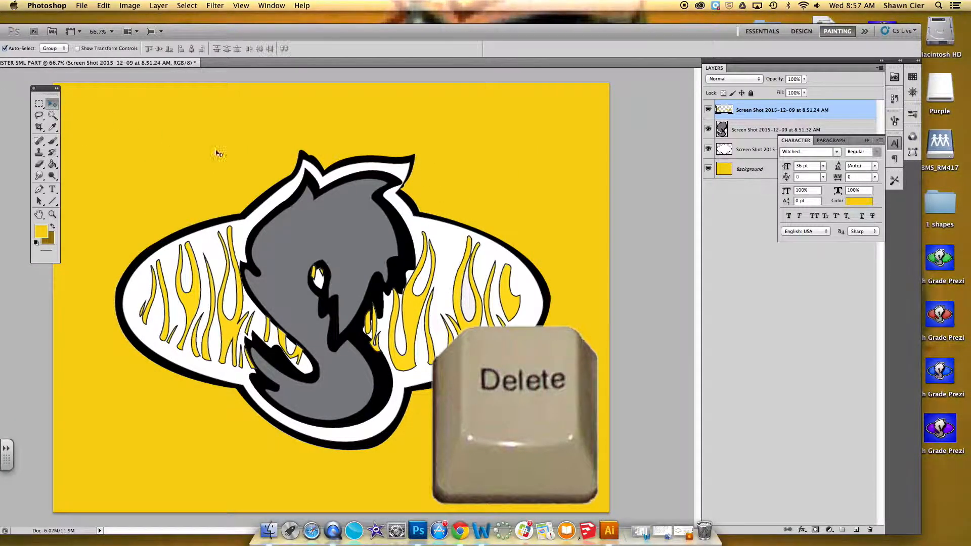
# Move the yellow flames slightly down and to the right within the white outline shape.
pyautogui.press('v')
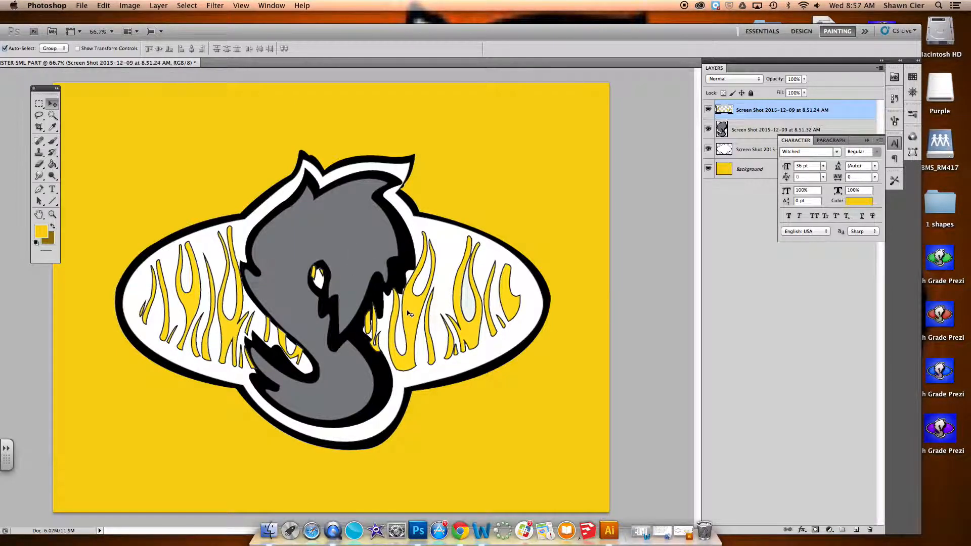
pyautogui.moveTo(408, 315); pyautogui.dragTo(414, 322)
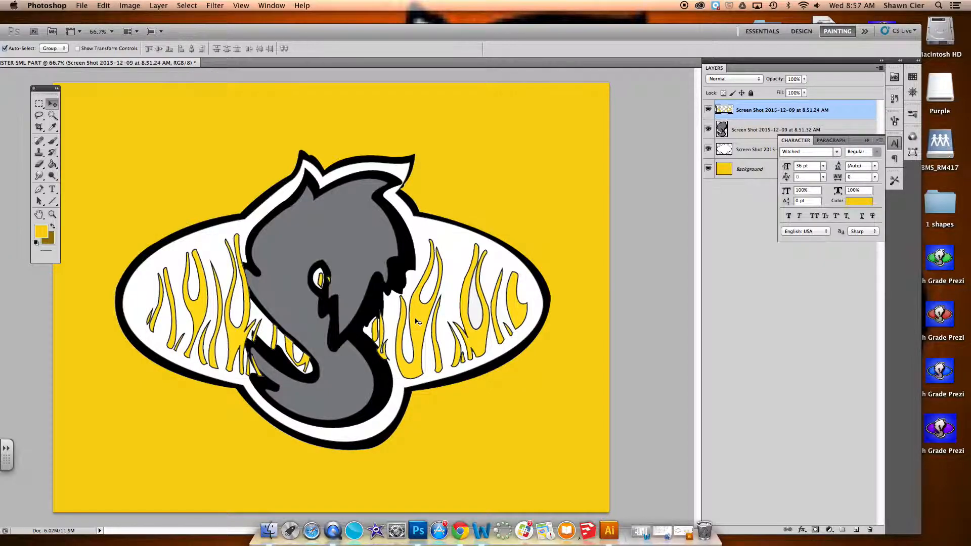
pyautogui.moveTo(418, 322); pyautogui.dragTo(420, 324)
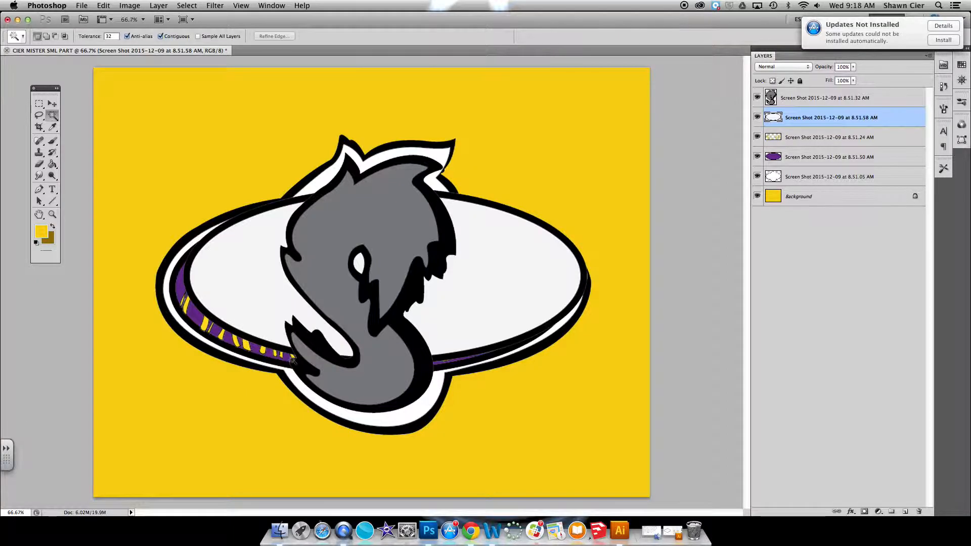
# Delete the white interior of the black oval ring layer and move the ring onto the edge of the purple oval.
pyautogui.click(260, 294)
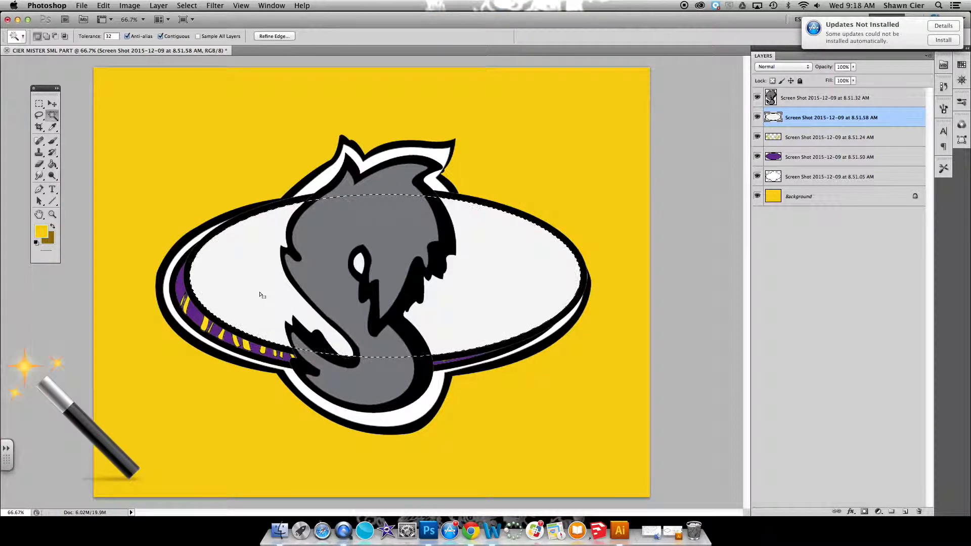
pyautogui.press('Delete')
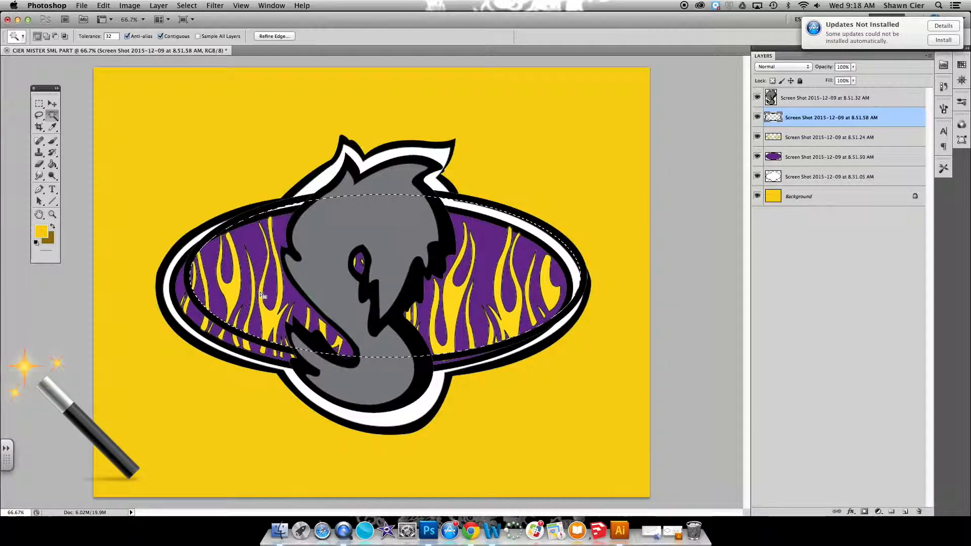
pyautogui.press('super+d')
pyautogui.click(51, 105)
pyautogui.moveTo(580, 263); pyautogui.dragTo(564, 269)
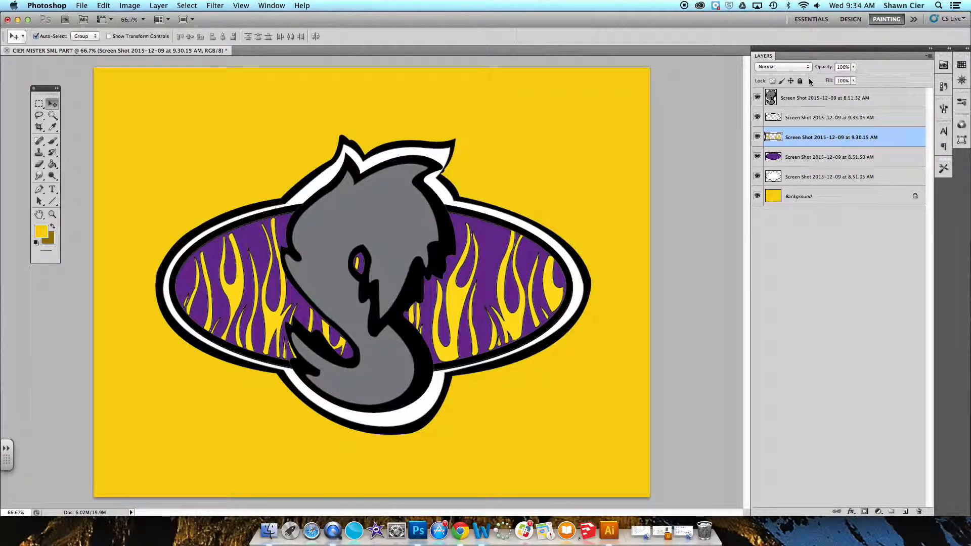
# Hide all logo part layers and the yellow Background, leaving only the white outline shape layer visible.
pyautogui.click(757, 176)
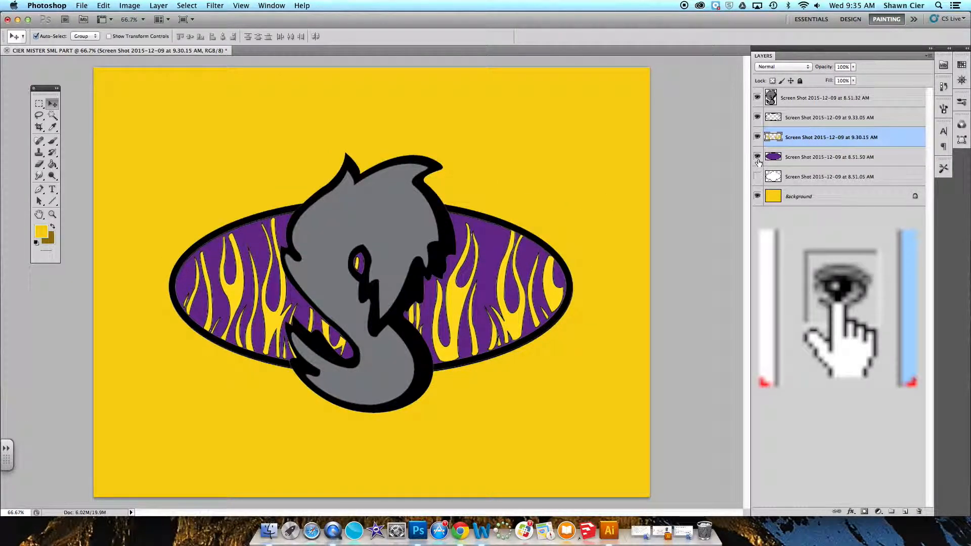
pyautogui.click(757, 157)
pyautogui.click(757, 137)
pyautogui.click(757, 117)
pyautogui.click(757, 97)
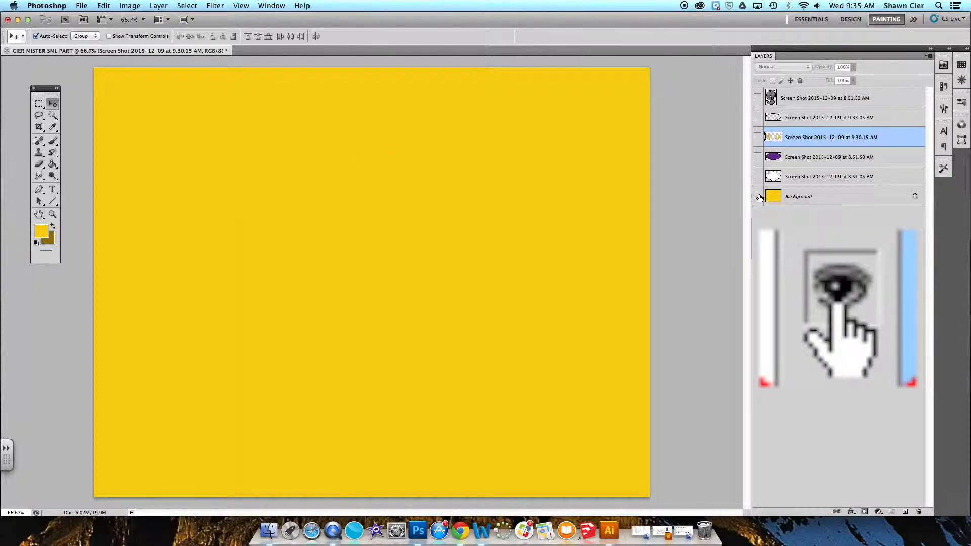
pyautogui.click(757, 195)
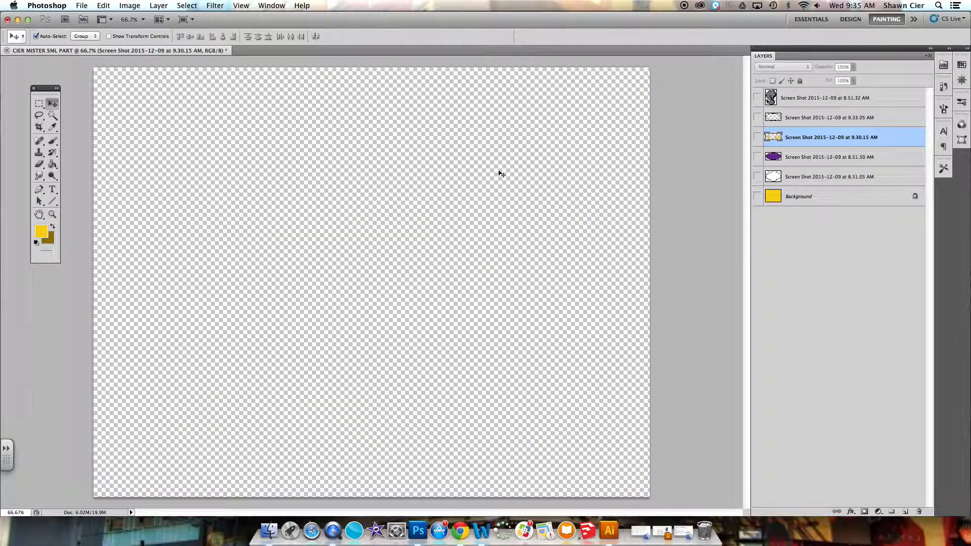
pyautogui.click(758, 176)
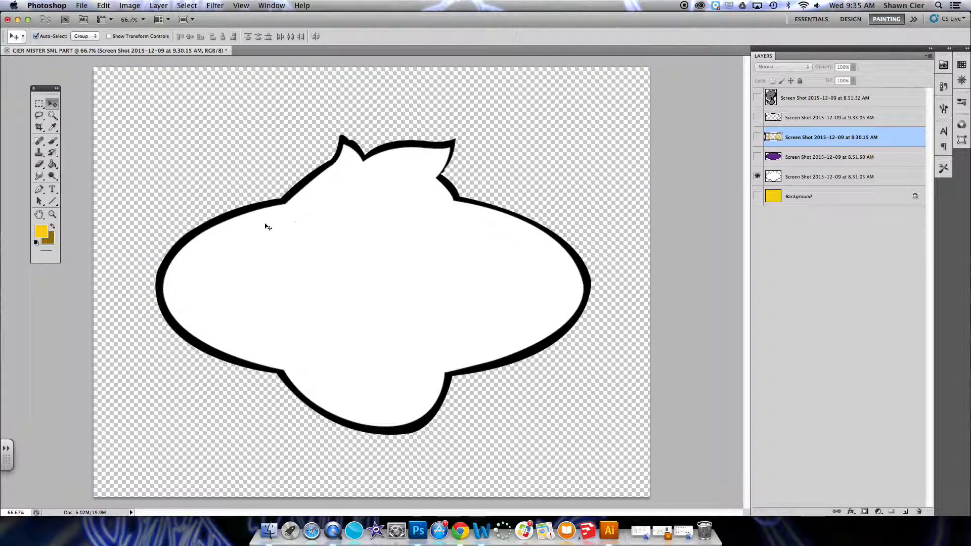
# Preview the complete logo by showing the purple oval, flames, ring and gray figure layers, and hide those four layers again.
pyautogui.click(757, 157)
pyautogui.click(757, 137)
pyautogui.click(757, 118)
pyautogui.click(758, 99)
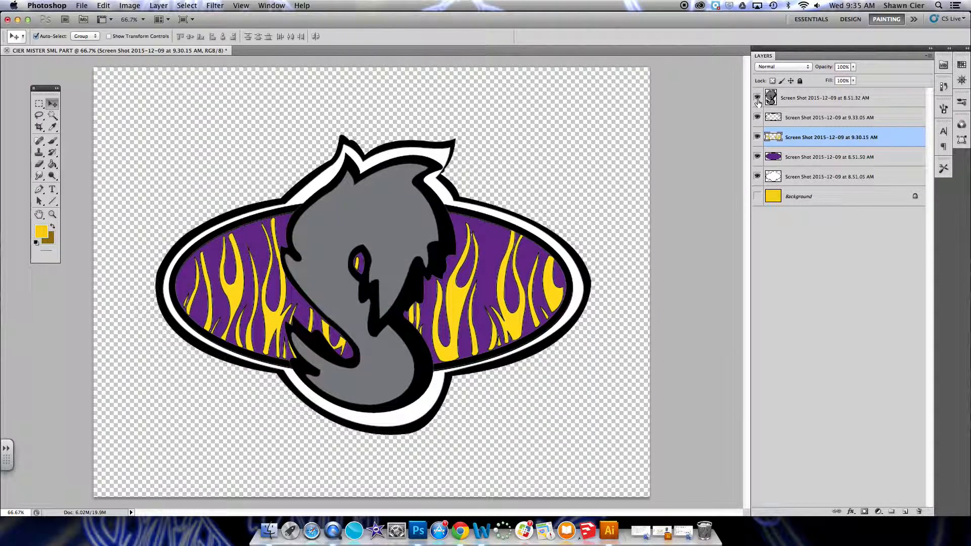
pyautogui.click(757, 98)
pyautogui.click(757, 117)
pyautogui.click(757, 137)
pyautogui.click(757, 157)
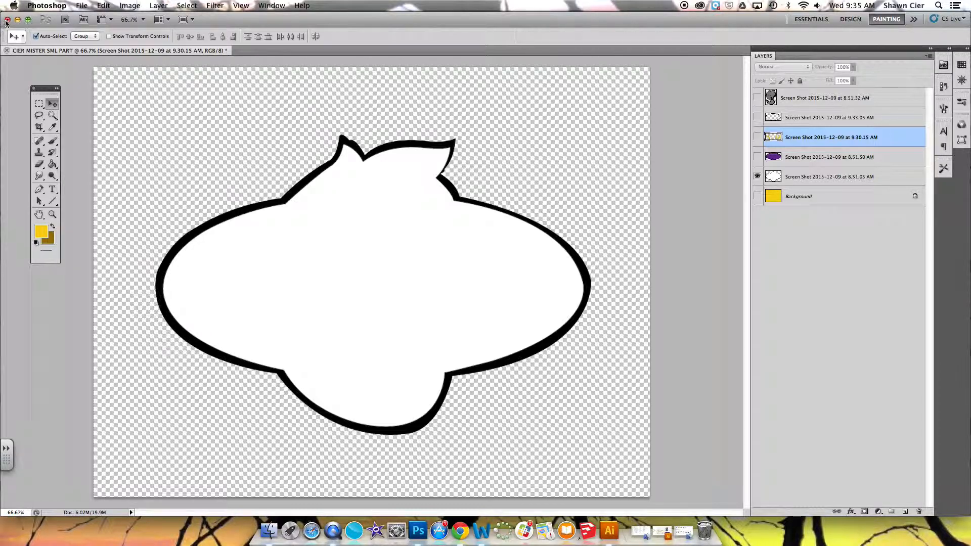
# Save the white outline shape to the Desktop as a PNG copy with 1 appended to the file name.
pyautogui.click(80, 6)
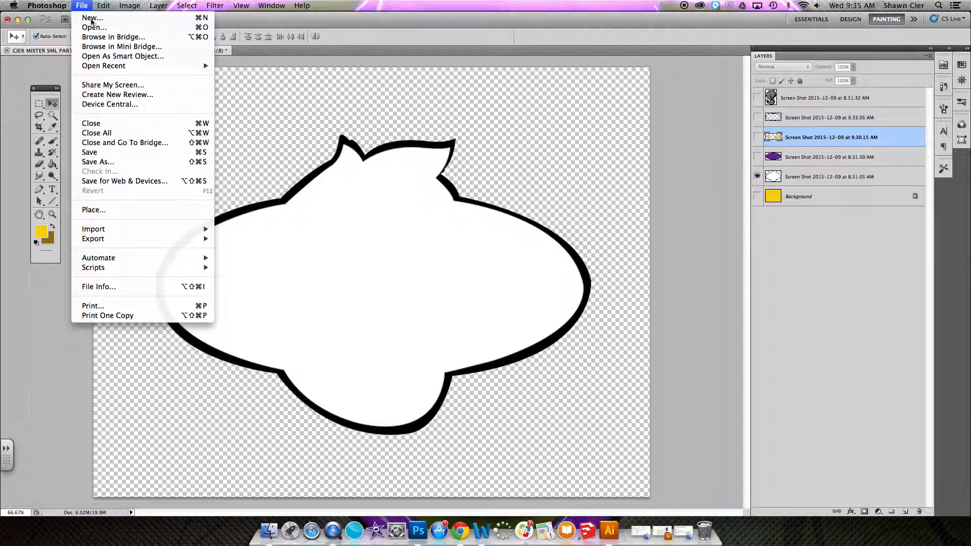
pyautogui.click(112, 162)
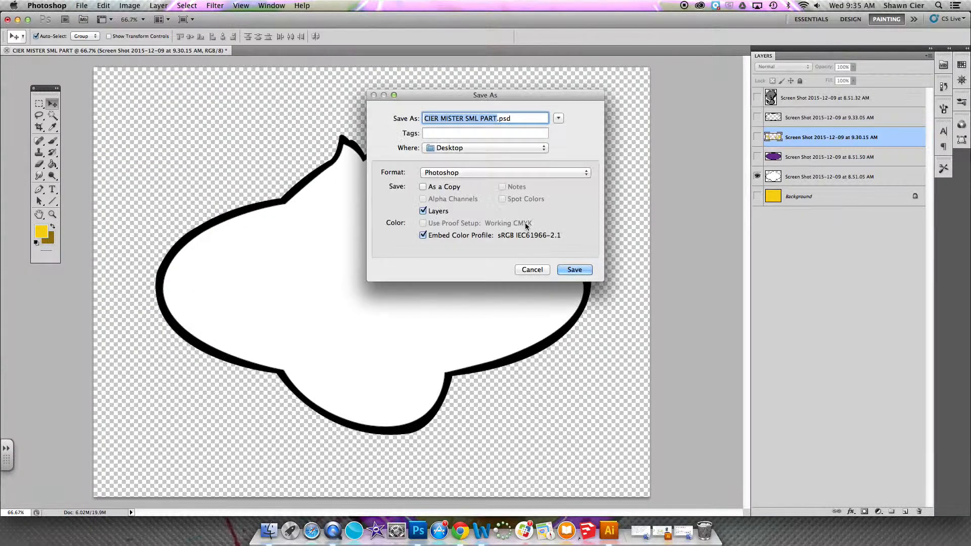
pyautogui.click(587, 175)
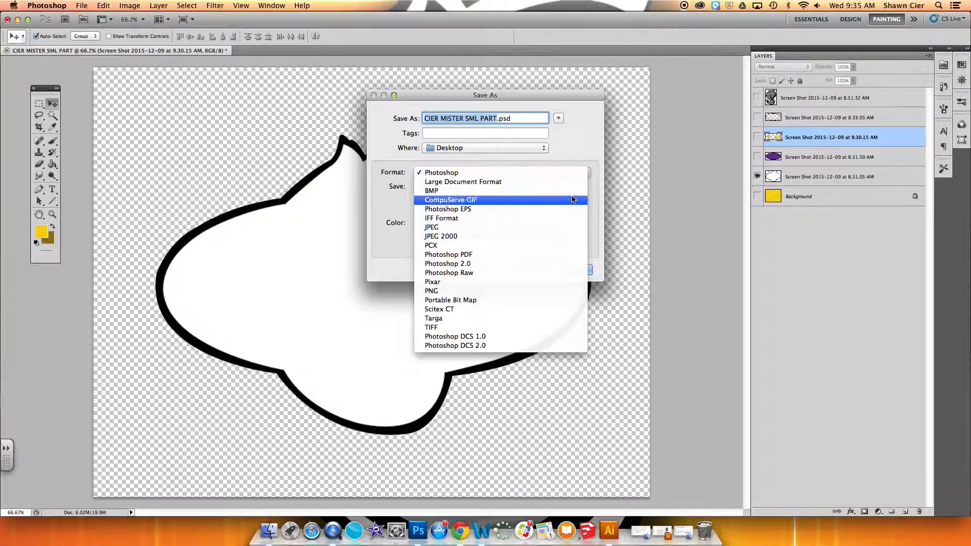
pyautogui.click(520, 293)
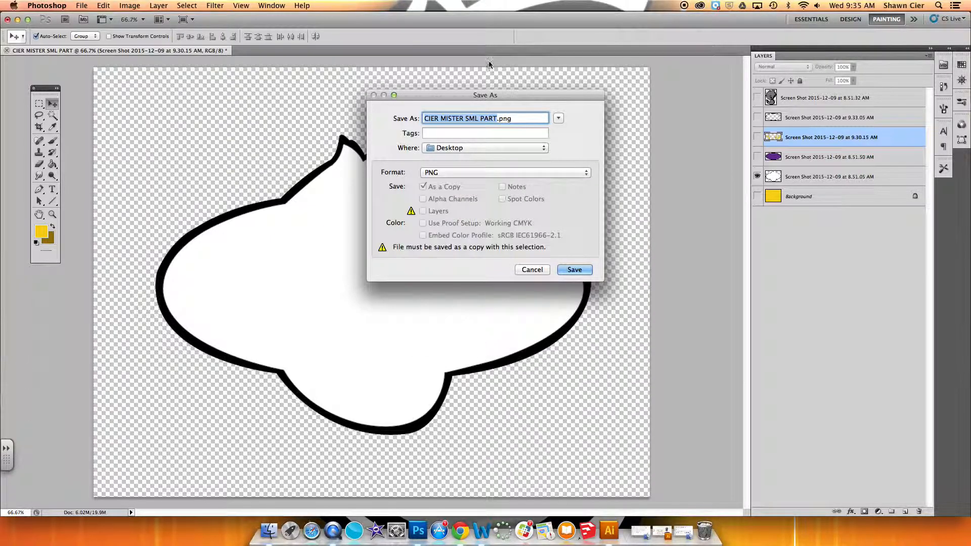
pyautogui.click(497, 118)
pyautogui.write('1')
pyautogui.click(576, 271)
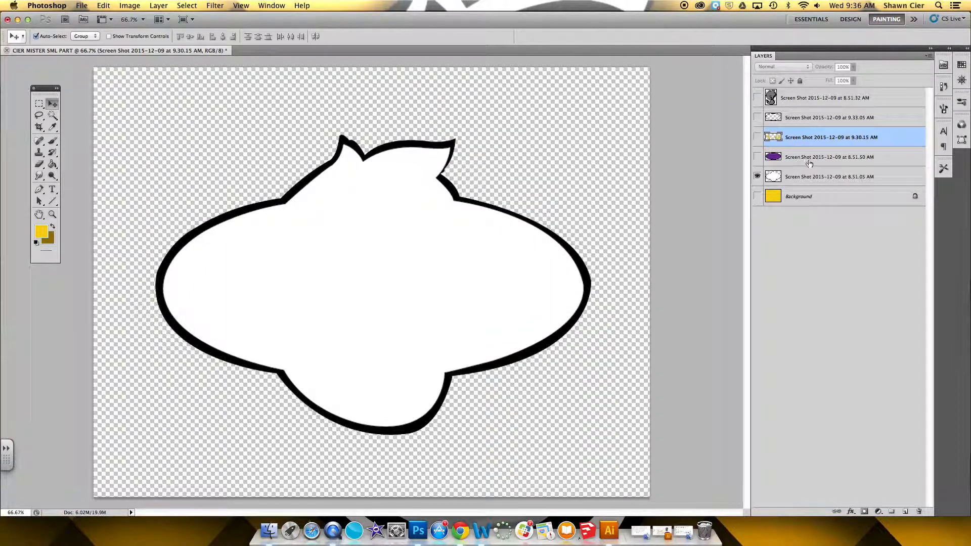
# Show only the purple oval layer and save it as a PNG copy with 2 appended to the file name.
pyautogui.click(757, 176)
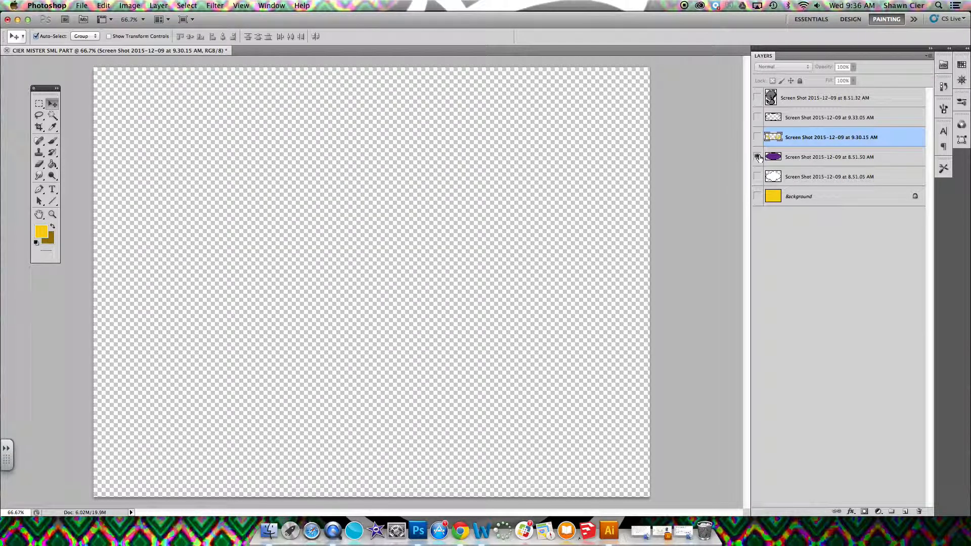
pyautogui.click(757, 157)
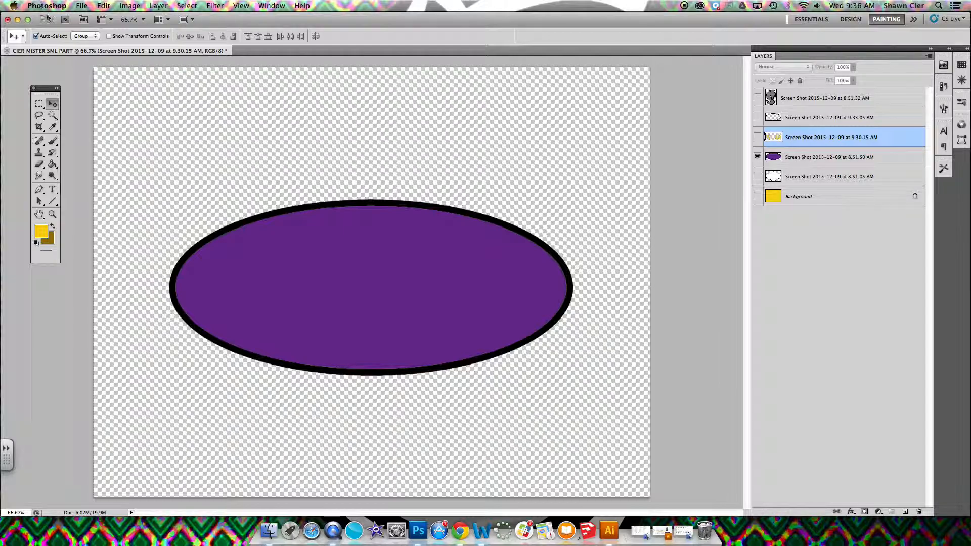
pyautogui.click(81, 5)
pyautogui.click(452, 213)
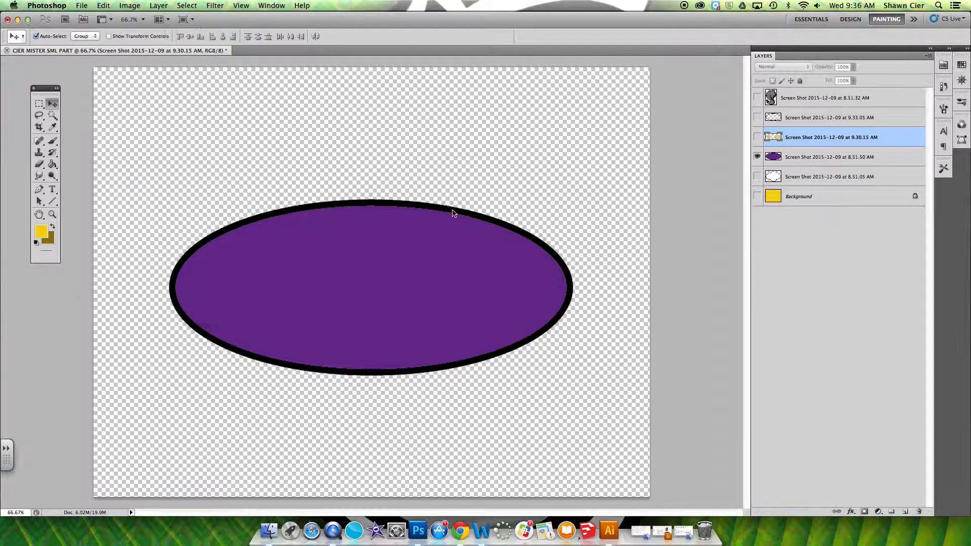
pyautogui.click(541, 169)
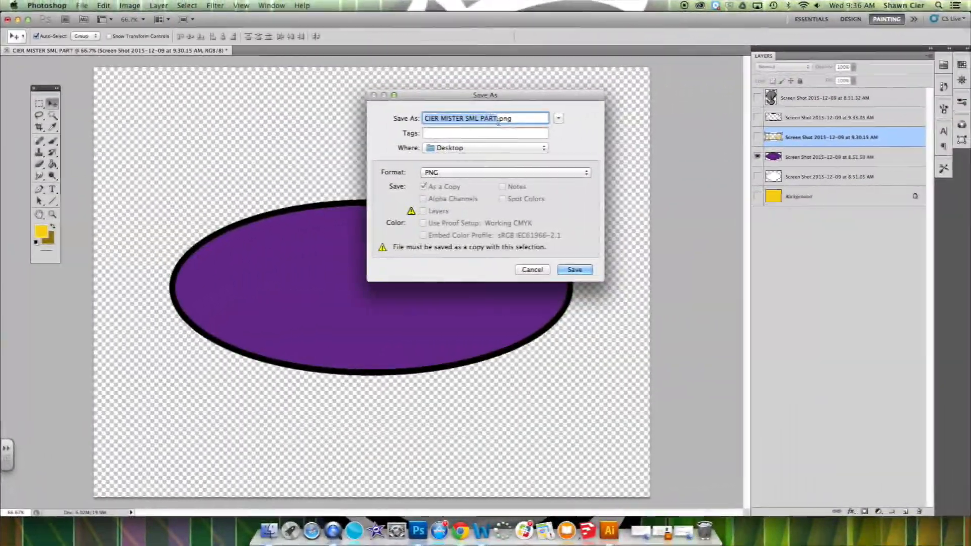
pyautogui.press('Right')
pyautogui.write('2')
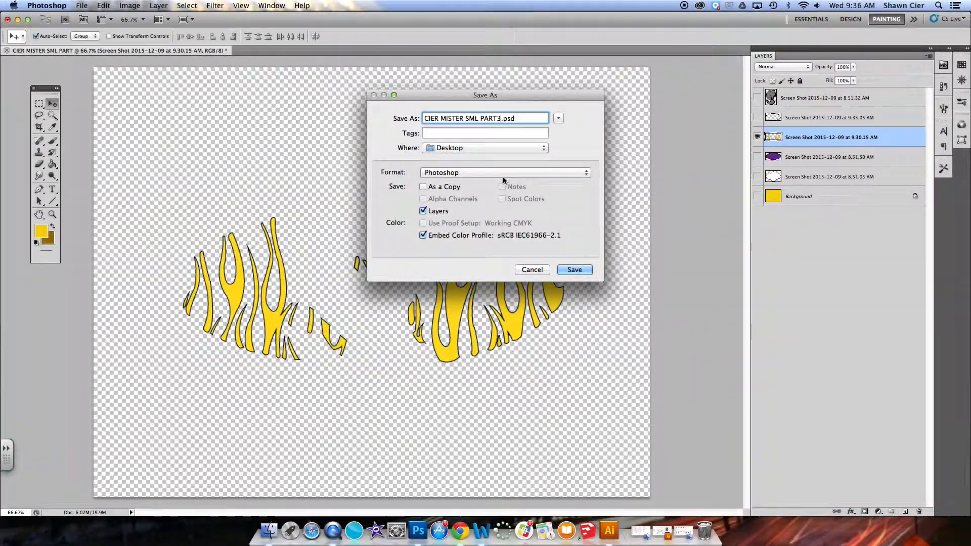
# Save the yellow flames as a non-interlaced PNG copy with 3 at the end of the file name.
pyautogui.click(586, 173)
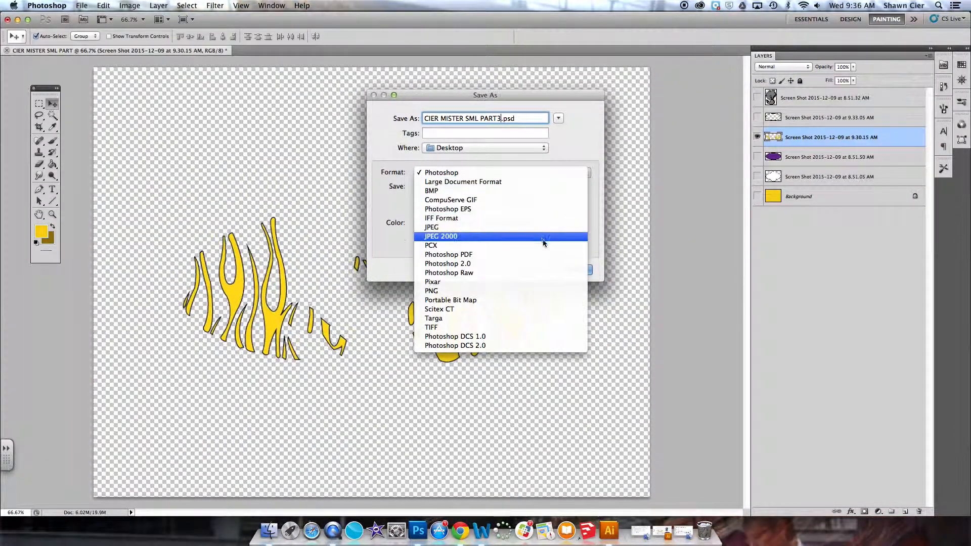
pyautogui.click(529, 291)
pyautogui.click(574, 270)
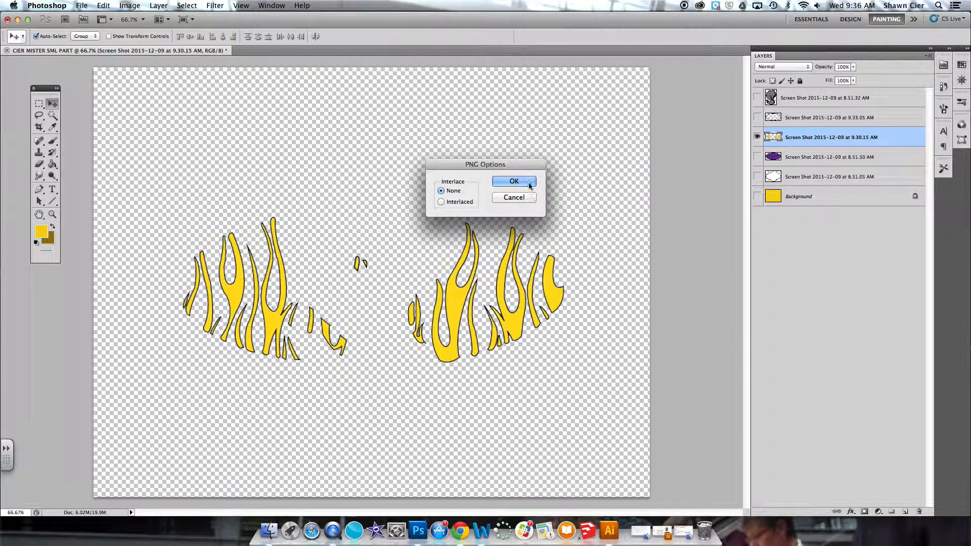
pyautogui.click(529, 183)
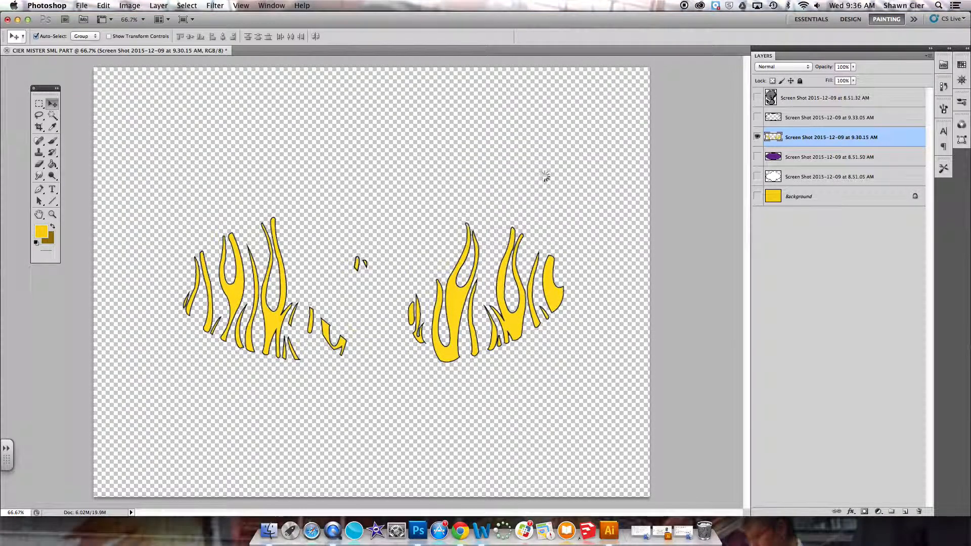
# Show only the black oval ring layer and save it as a PNG copy with 4 appended to the file name.
pyautogui.click(757, 120)
pyautogui.click(757, 137)
pyautogui.click(82, 6)
pyautogui.click(94, 148)
pyautogui.click(526, 173)
pyautogui.click(529, 292)
pyautogui.click(501, 118)
pyautogui.write('4')
pyautogui.click(575, 270)
pyautogui.click(529, 182)
# Show only the gray figure layer and save it as a PNG copy.
pyautogui.click(757, 97)
pyautogui.click(757, 117)
pyautogui.click(81, 6)
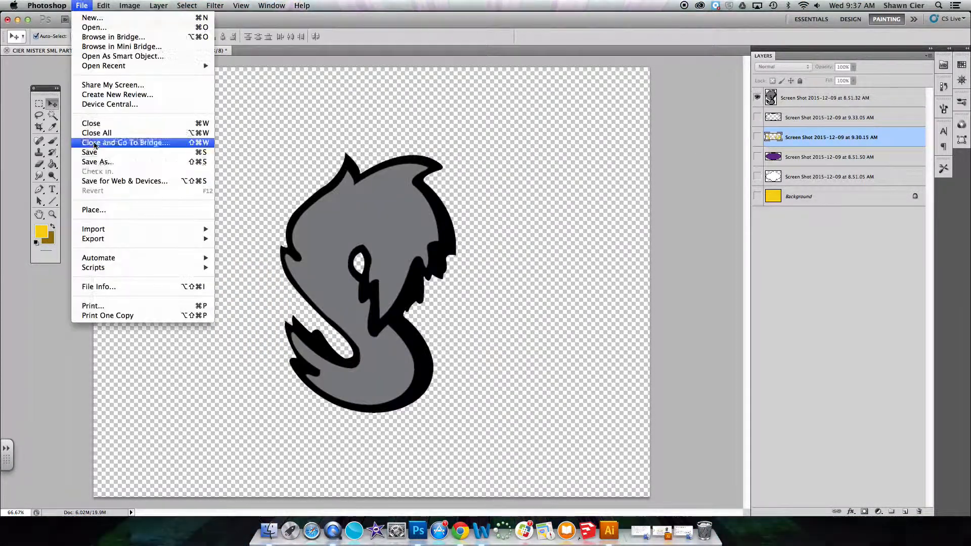
pyautogui.click(95, 162)
pyautogui.click(506, 172)
pyautogui.click(502, 291)
pyautogui.click(575, 270)
pyautogui.click(529, 183)
# Show the ring, flames, purple oval and white outline layers again, keeping the yellow Background hidden.
pyautogui.click(757, 117)
pyautogui.click(758, 137)
pyautogui.click(757, 156)
pyautogui.click(757, 176)
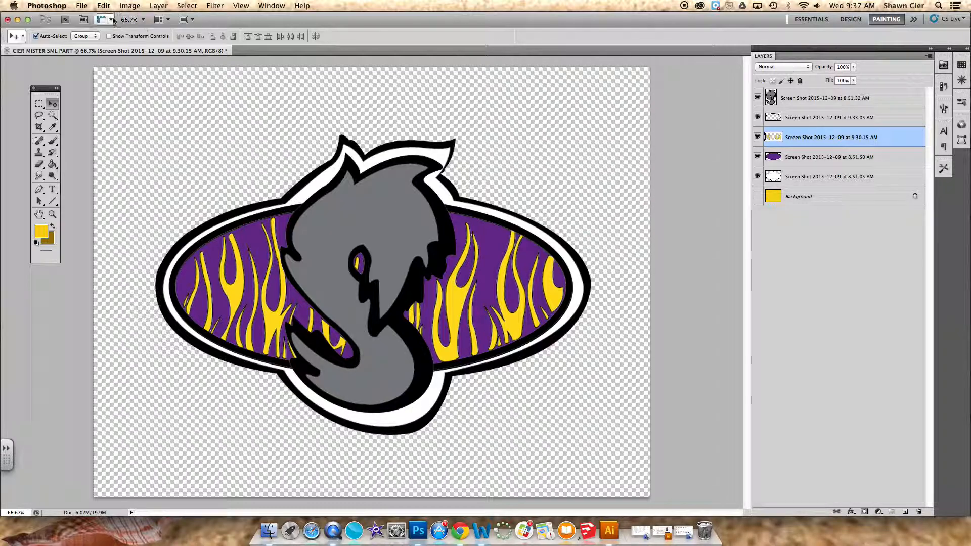
# Save the layered document to the Desktop in Photoshop format with "s" appended to the file name and Maximize Compatibility on.
pyautogui.click(82, 6)
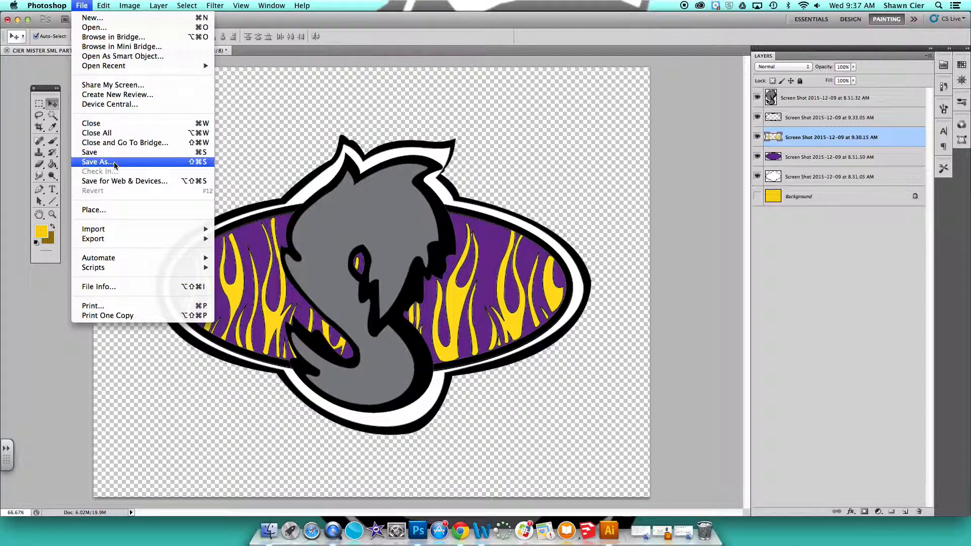
pyautogui.click(97, 162)
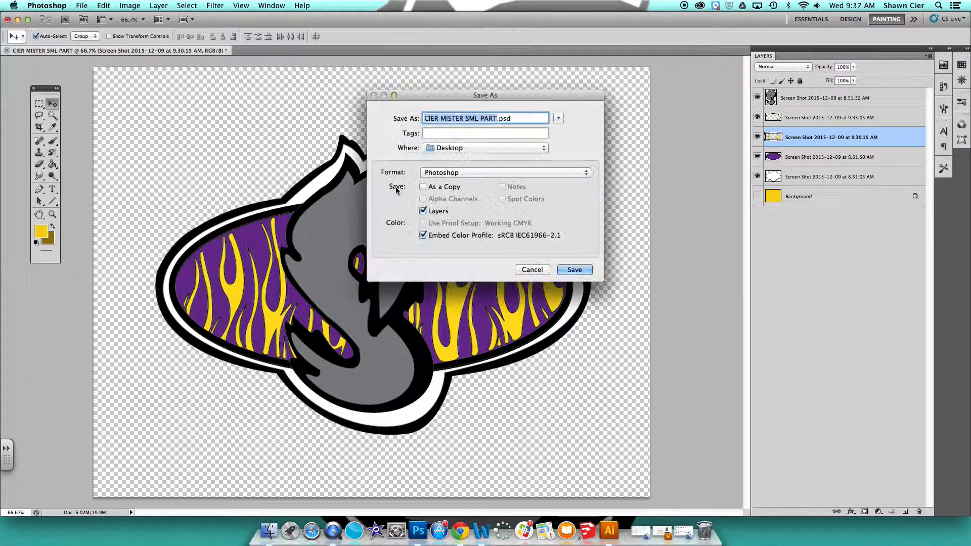
pyautogui.click(496, 118)
pyautogui.write('s')
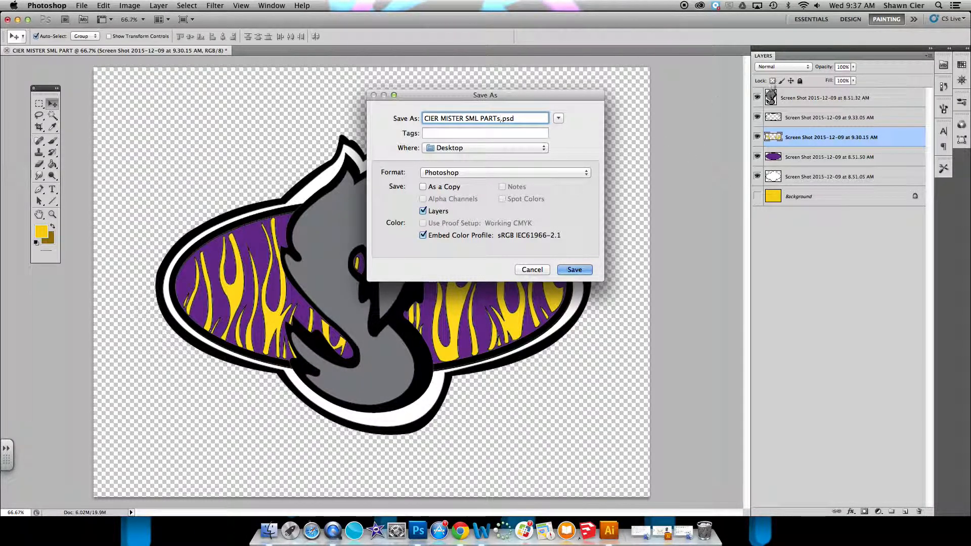
pyautogui.click(575, 270)
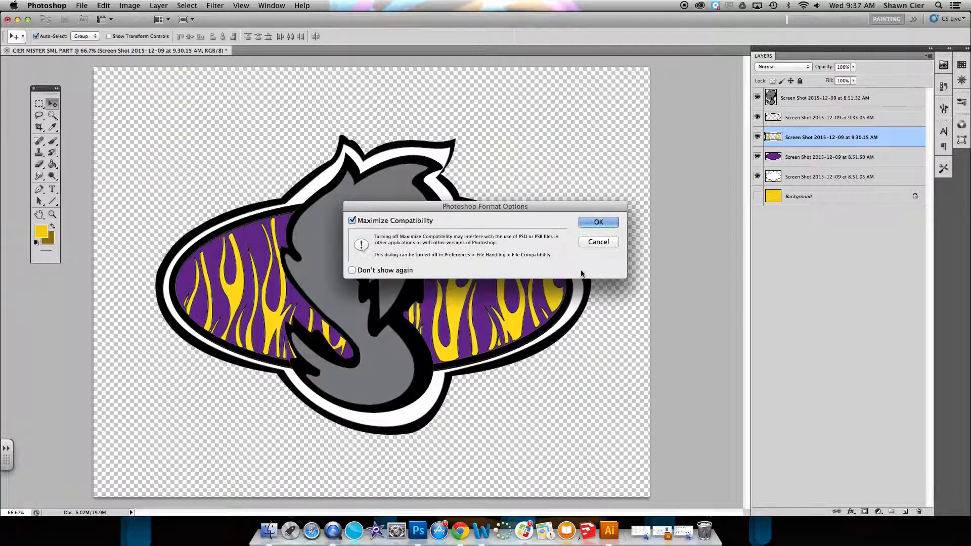
pyautogui.click(598, 223)
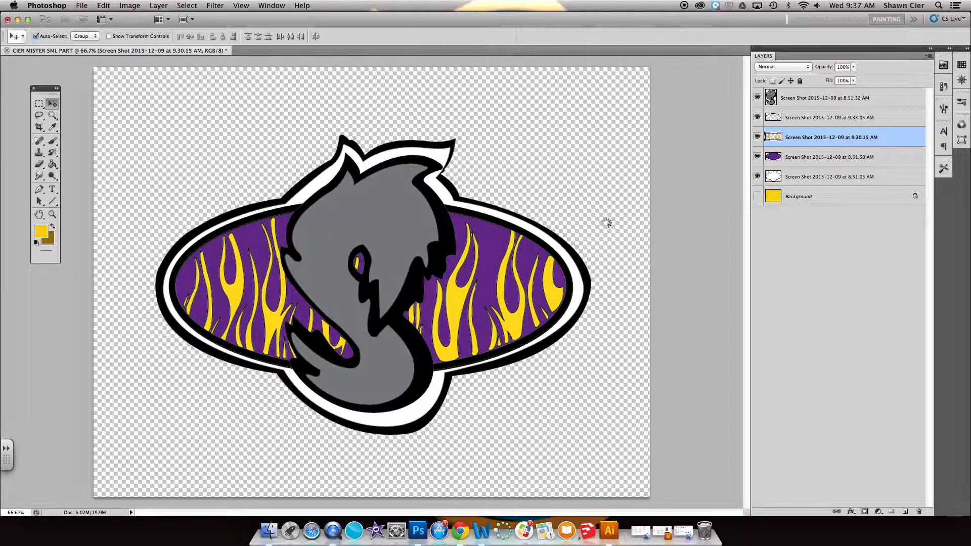